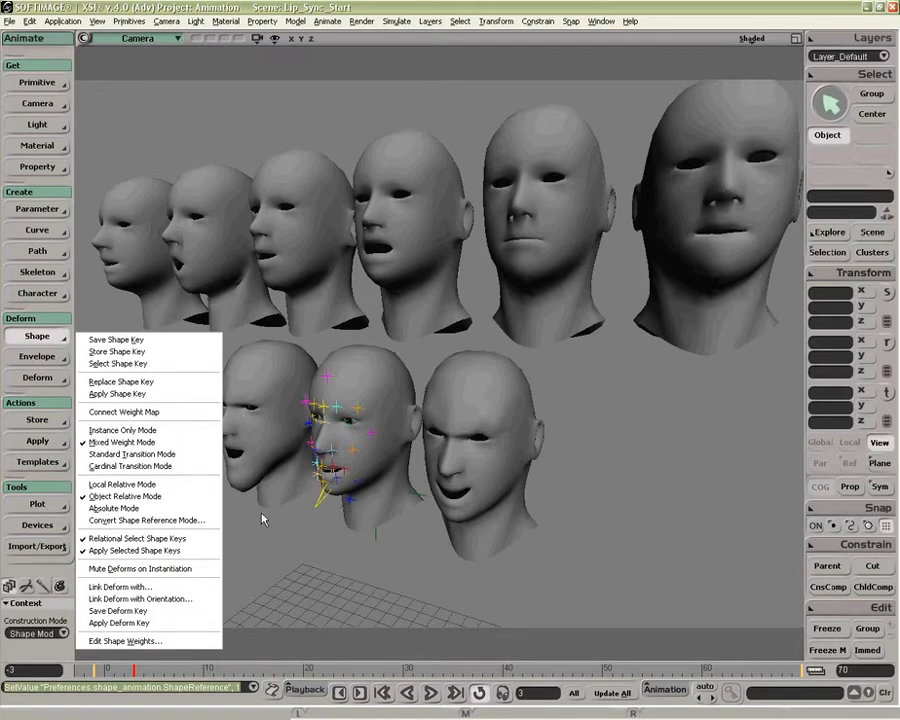
Step: Select the sculpted mouth-shape heads in the upper row one after another to review the shape targets
click(126, 540)
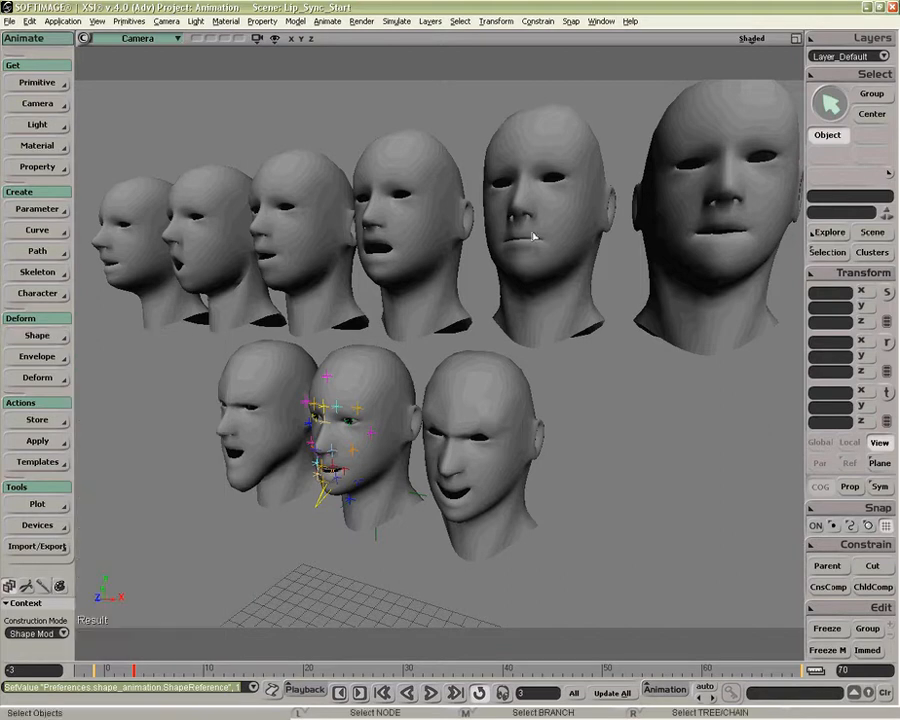
click(534, 236)
click(436, 242)
click(314, 252)
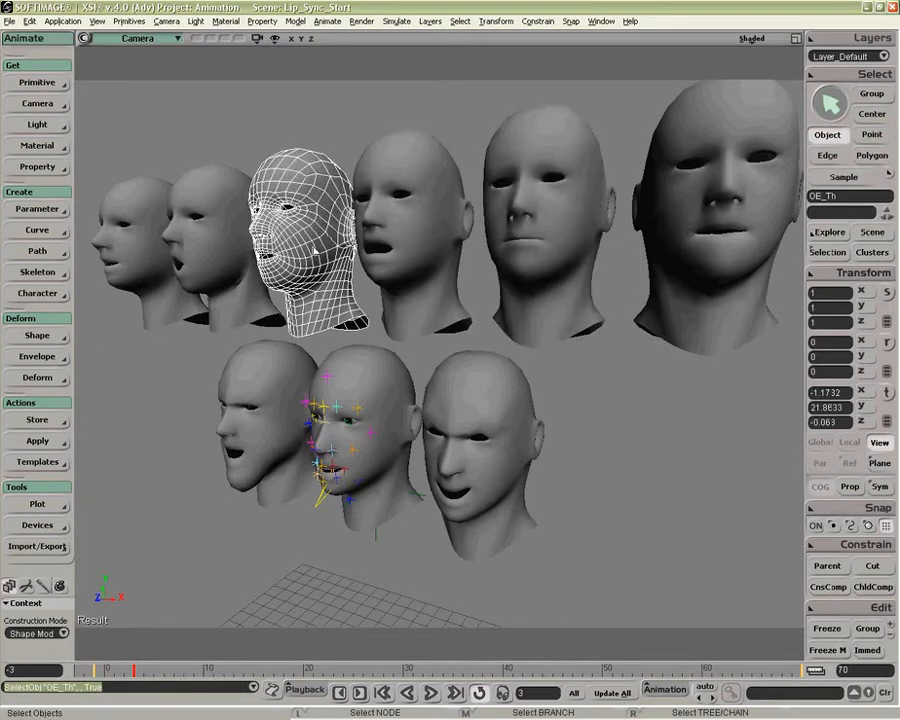
Step: Add all six upper-row heads as shape keys to the rigged head in the middle of the lower row with Select Shape Key
click(378, 388)
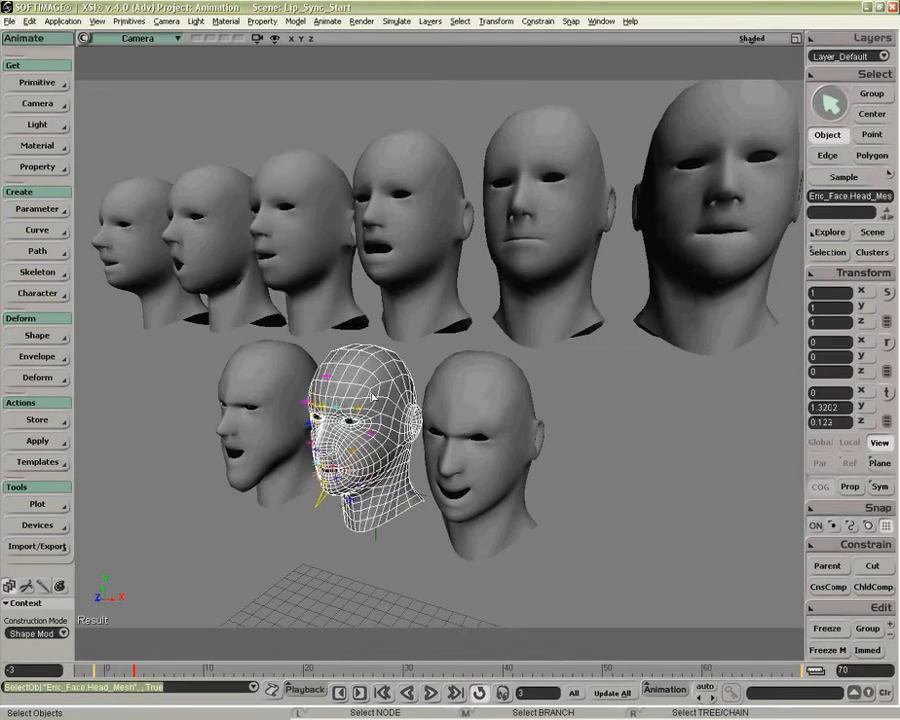
click(55, 339)
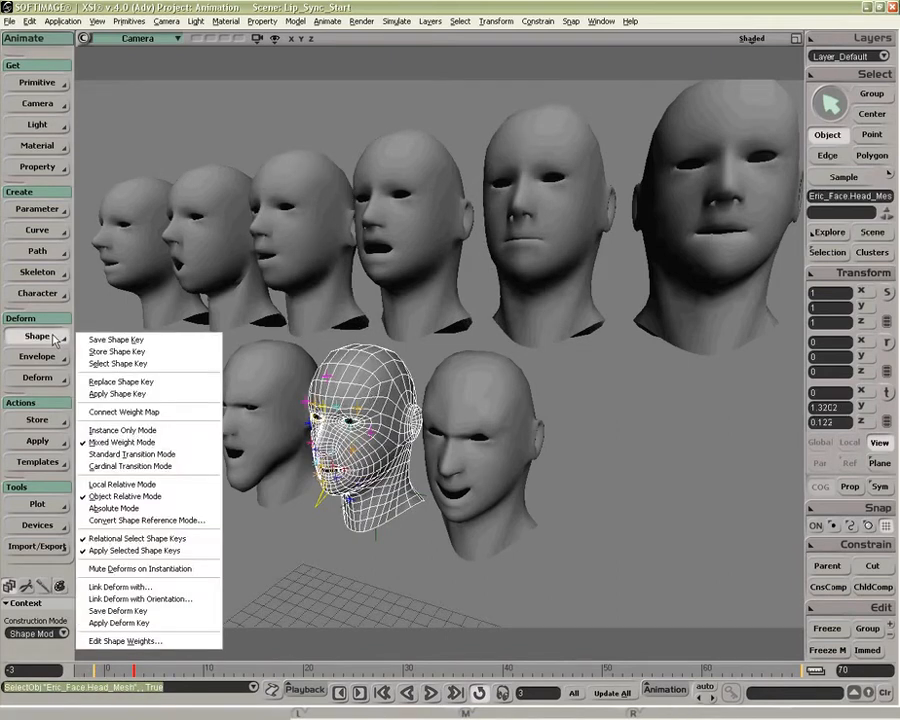
click(101, 366)
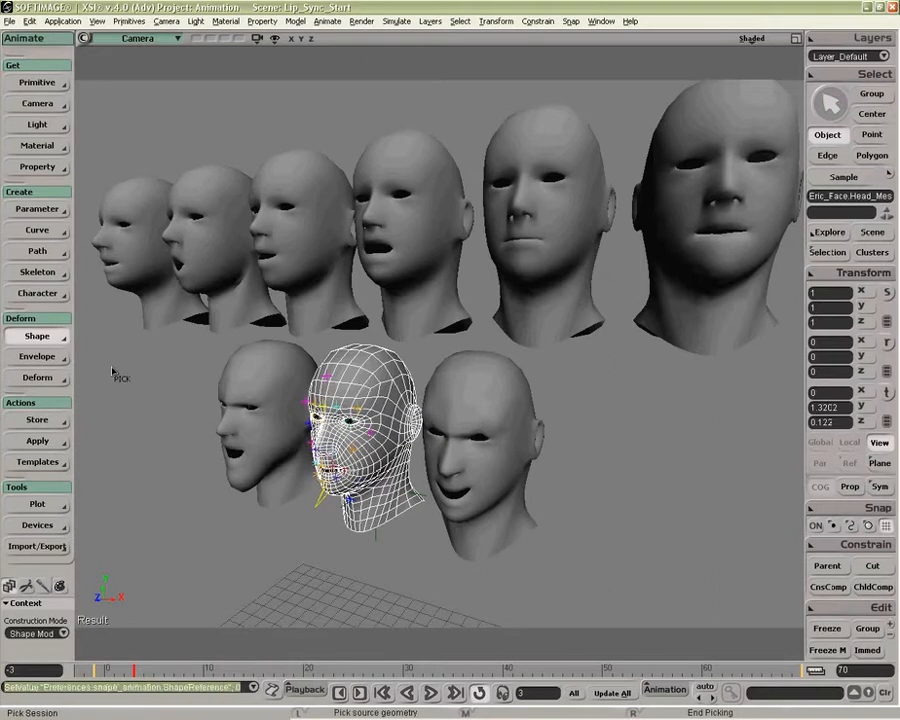
drag(97, 276, 713, 282)
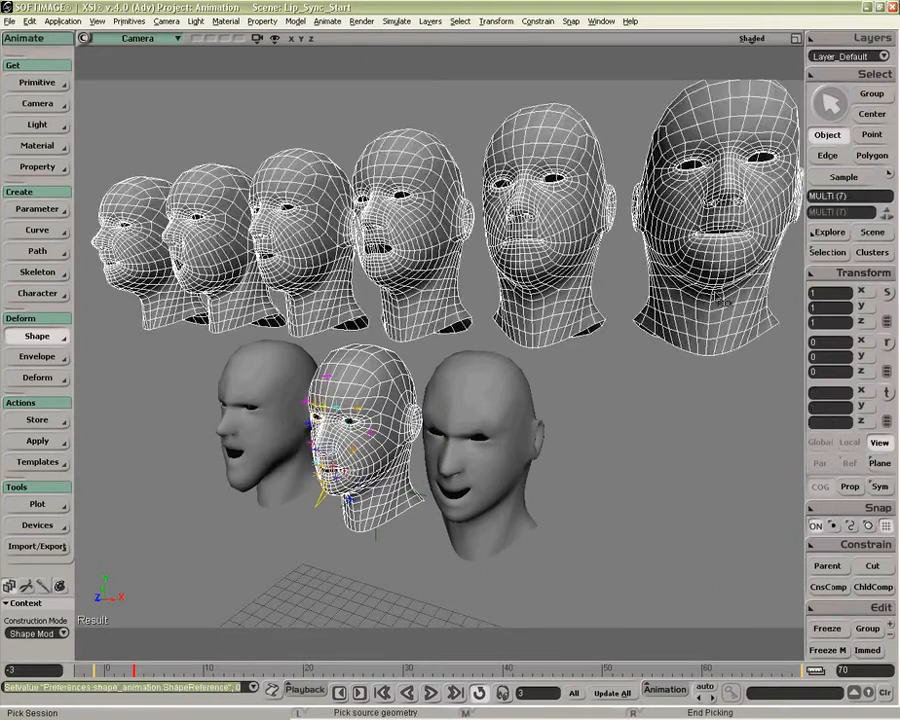
right_click(621, 385)
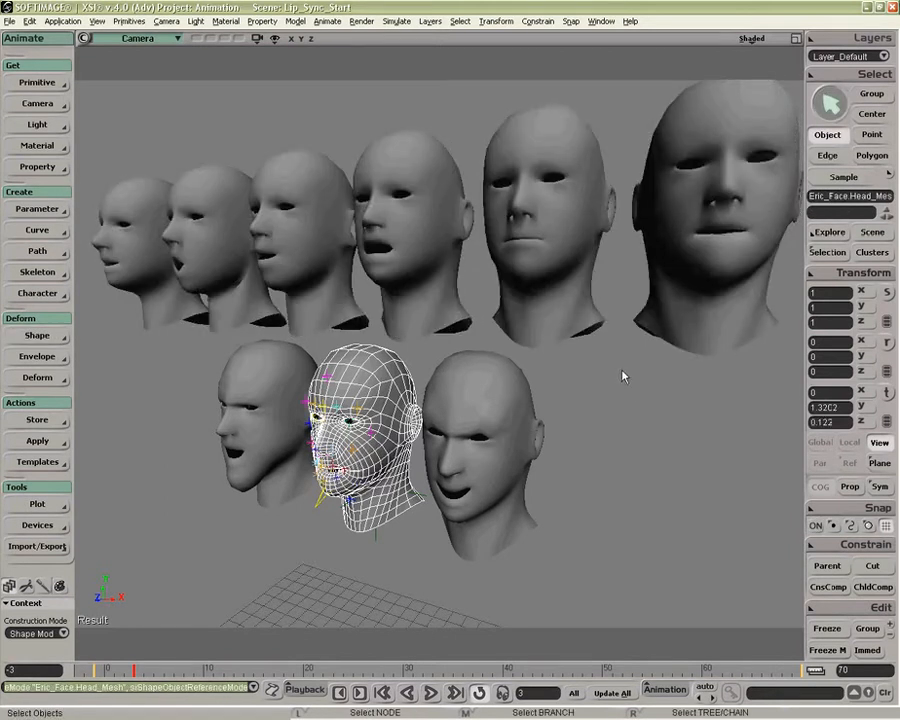
Step: Examine the individual shape key clips inside the C_D_G_K_N_ShapeKey_ClusterClip compound in the animation mixer
key(alt+0)
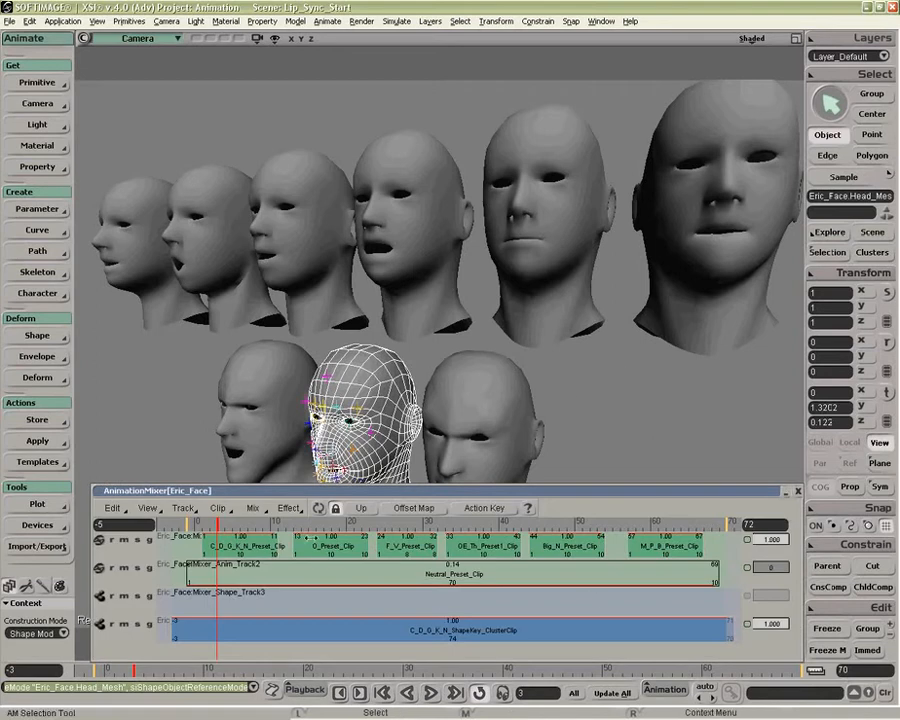
click(414, 631)
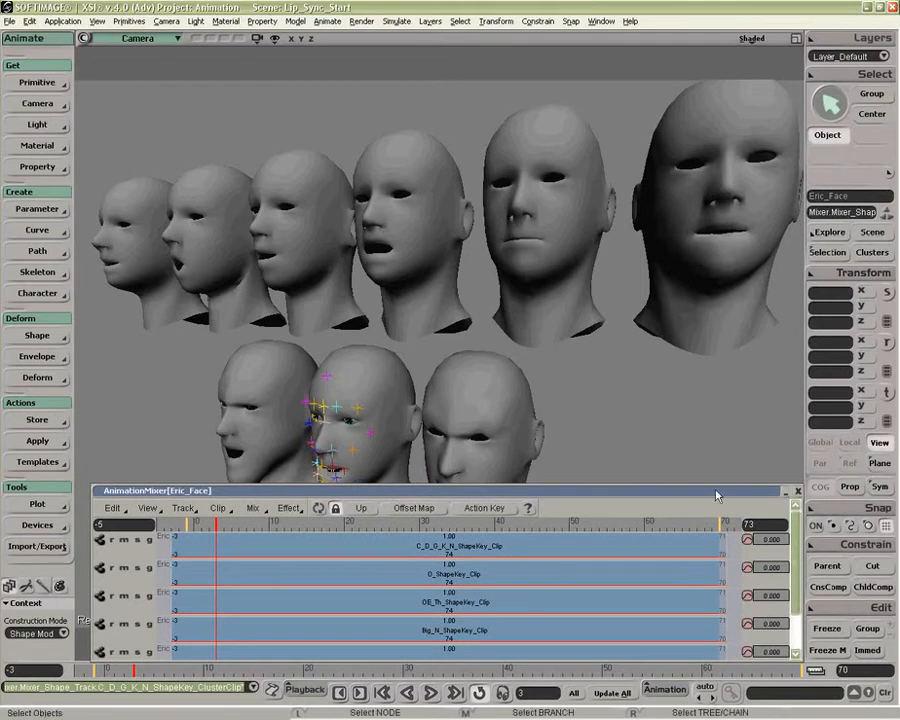
click(798, 491)
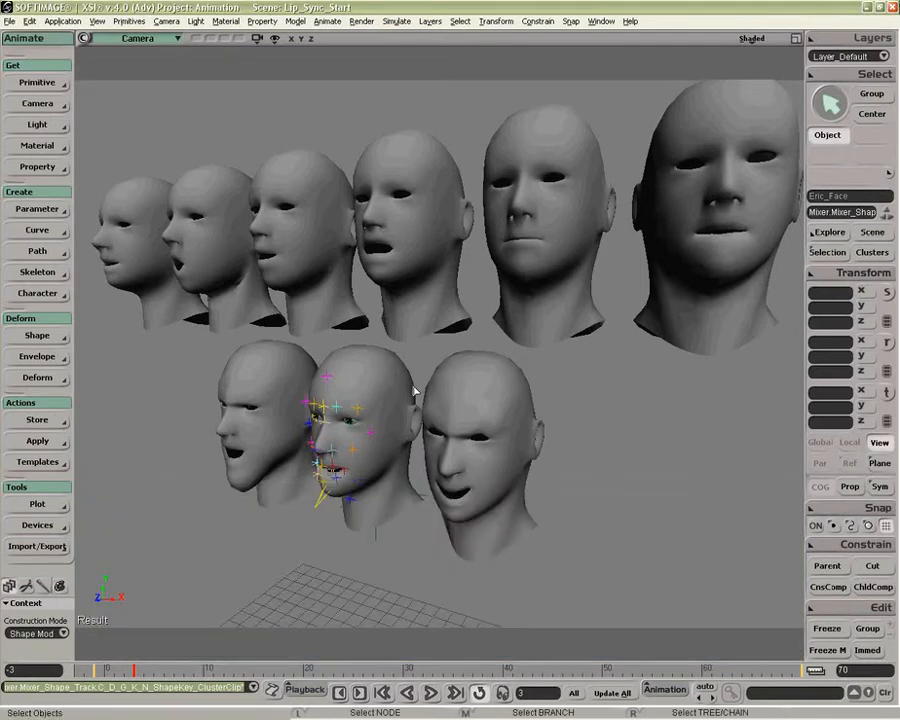
Step: Open the shape weights editor for the rigged head and place it clear of the upper row of heads
click(387, 394)
click(37, 336)
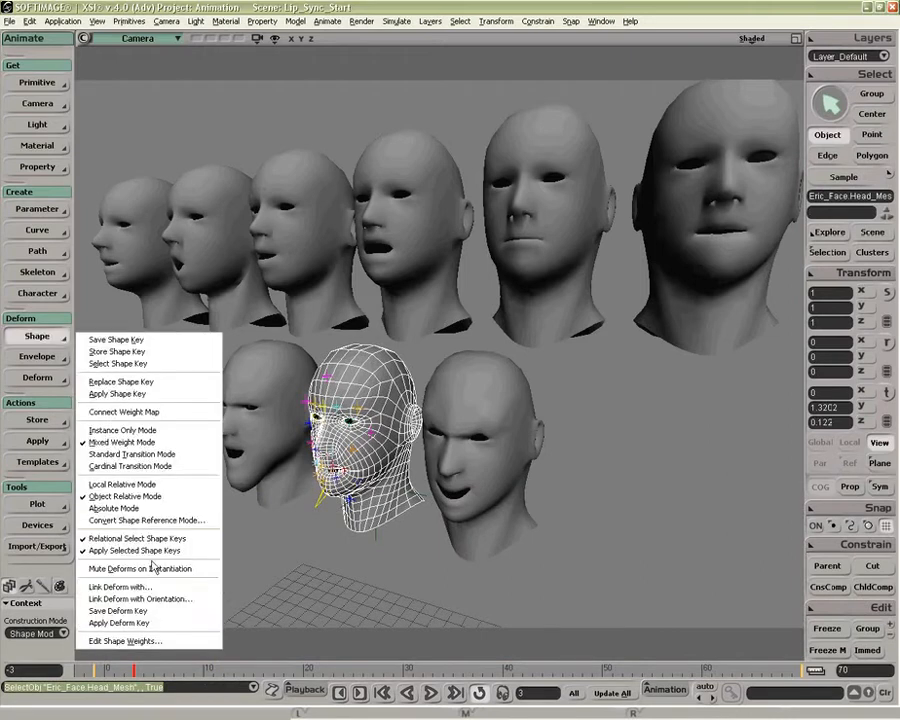
click(150, 642)
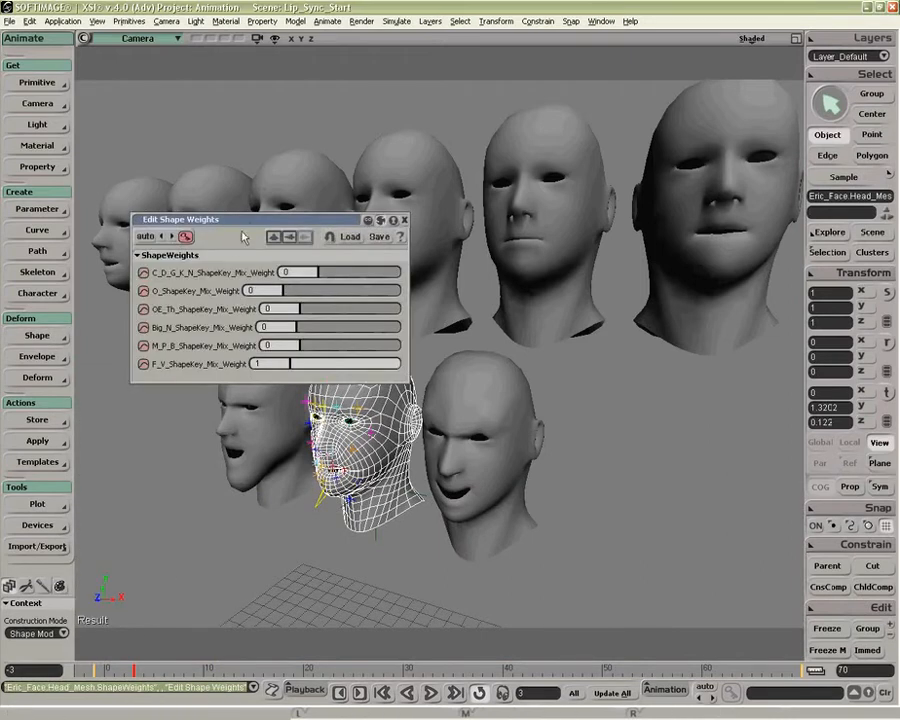
drag(252, 224, 216, 458)
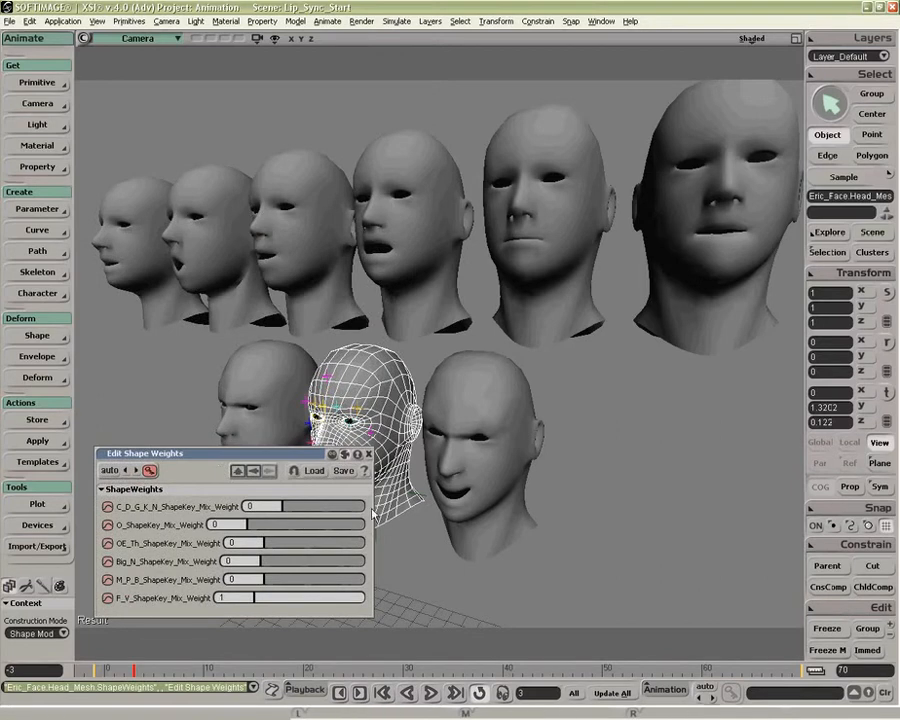
Step: Try blending the mouth shapes by setting the M_P_B weight to 1 and the Big_N weight to 0.381
key(z)
drag(425, 506, 479, 494)
mouse_move(356, 597)
mouse_down()
mouse_move(270, 604)
mouse_move(372, 598)
mouse_up()
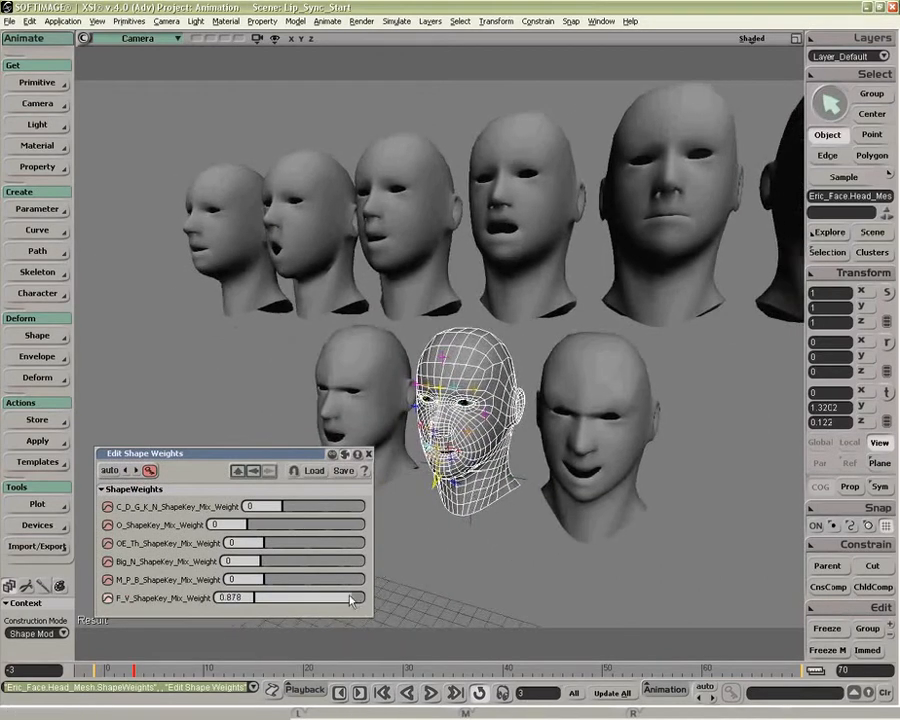
drag(266, 581, 368, 581)
mouse_move(284, 562)
mouse_down()
mouse_move(270, 562)
mouse_move(298, 563)
mouse_up()
Step: Rename the C_D_G_K_N_ShapeKey_Mix_Weight parameter to C_D_G_K_N in its parameter definition
click(166, 508)
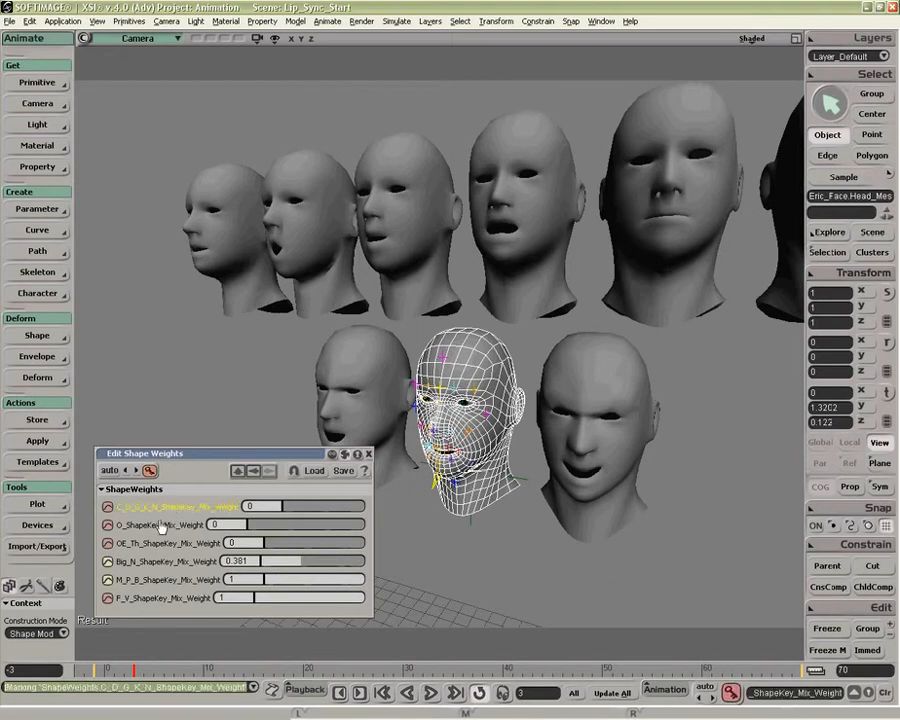
click(37, 211)
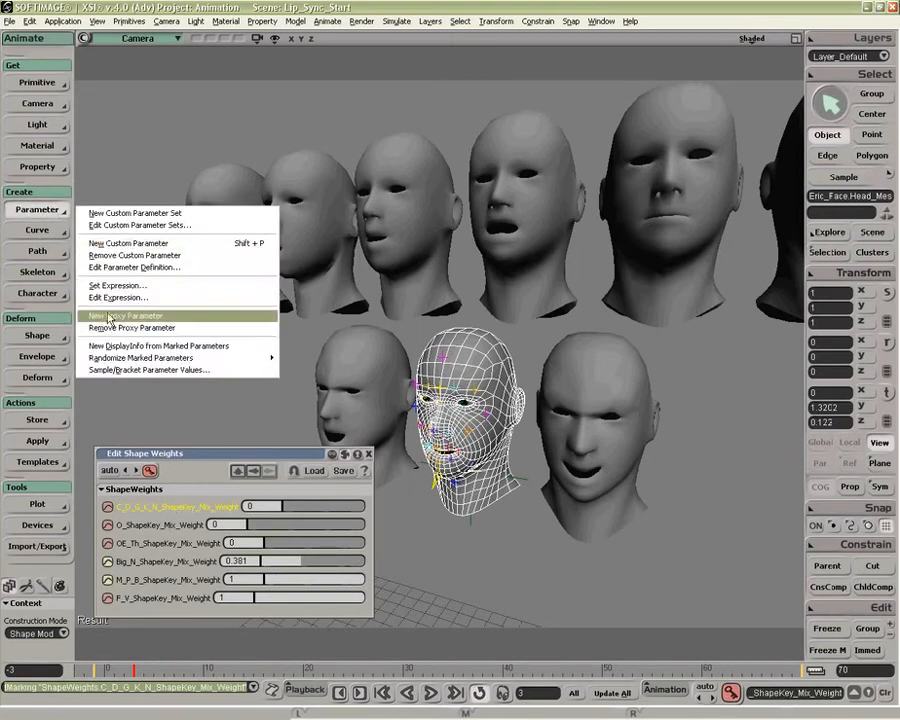
click(115, 266)
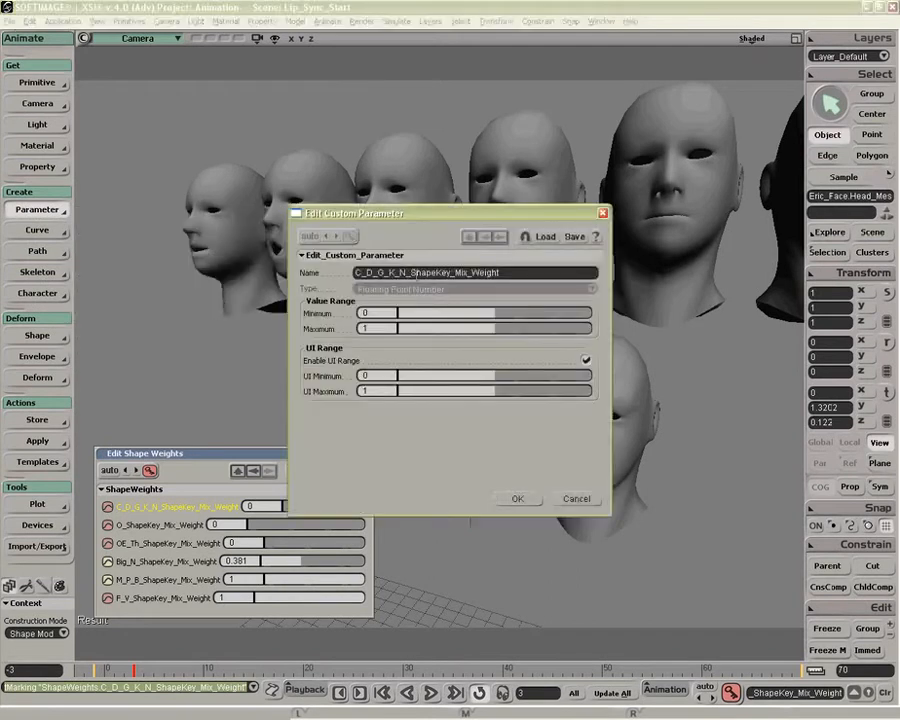
drag(411, 272, 522, 271)
key(BackSpace)
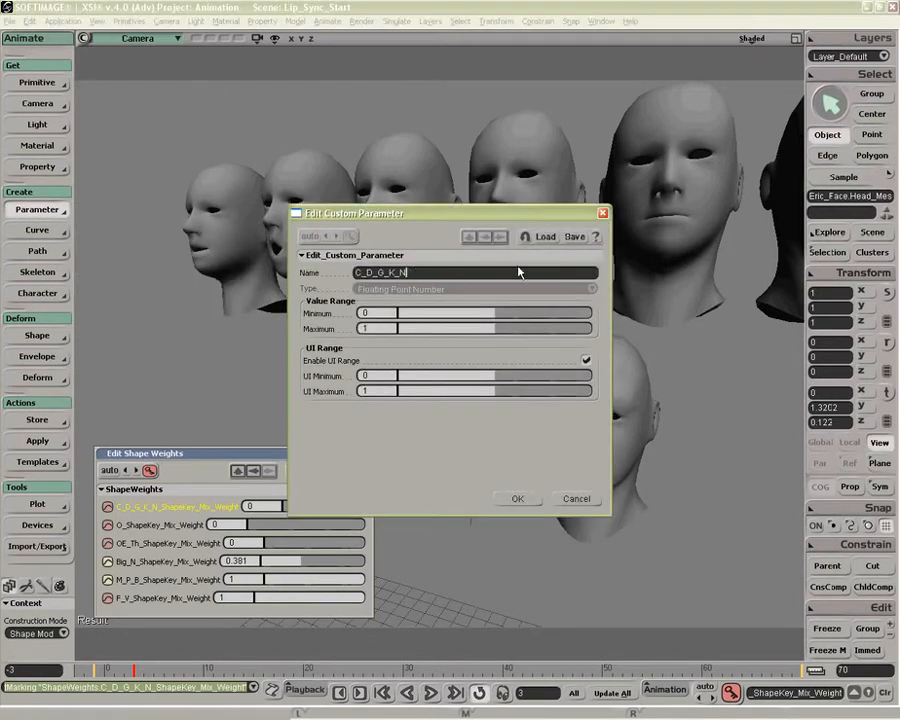
click(517, 498)
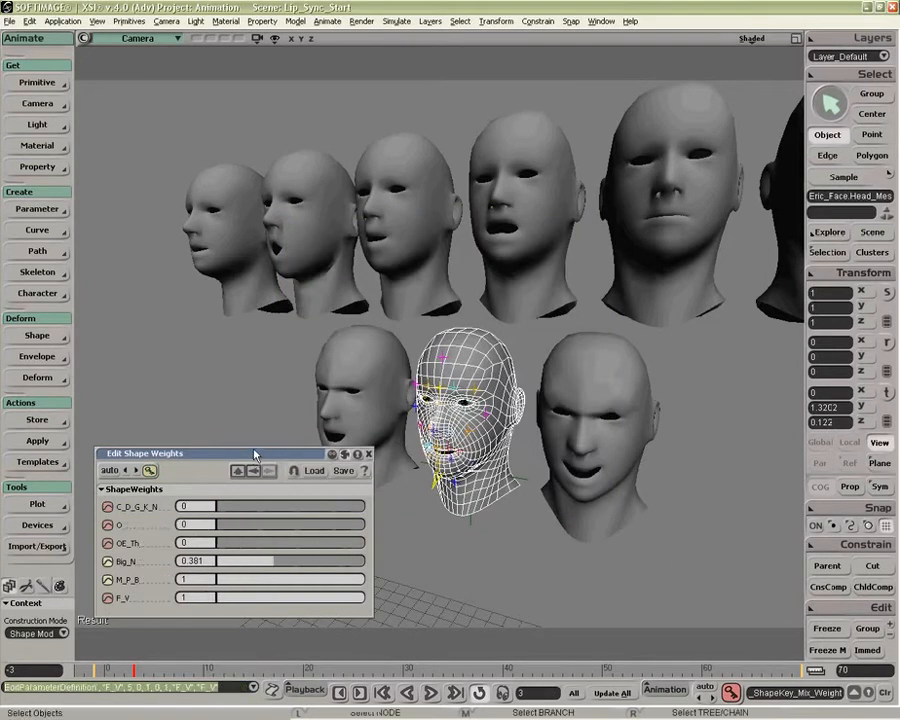
Step: Try the renamed weights by raising C_D_G_K_N to 0.581 and keeping O at 0
drag(255, 455, 255, 442)
drag(218, 496, 305, 496)
drag(241, 513, 196, 512)
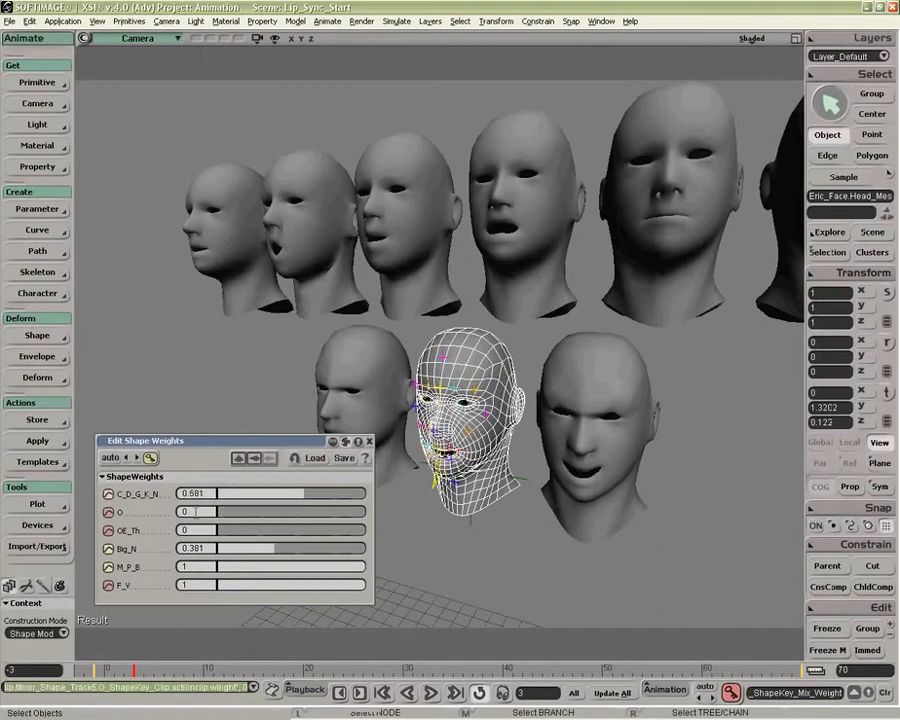
Step: Remove the animation from all the shape weights and reset every weight to 0
right_click(150, 457)
click(146, 506)
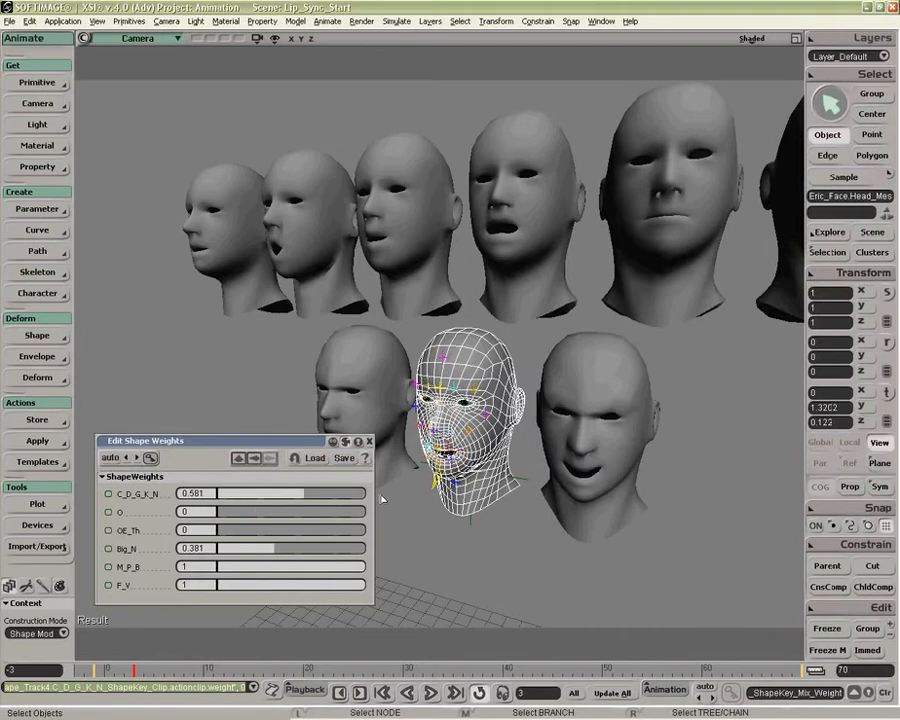
drag(328, 591, 205, 589)
drag(253, 566, 191, 569)
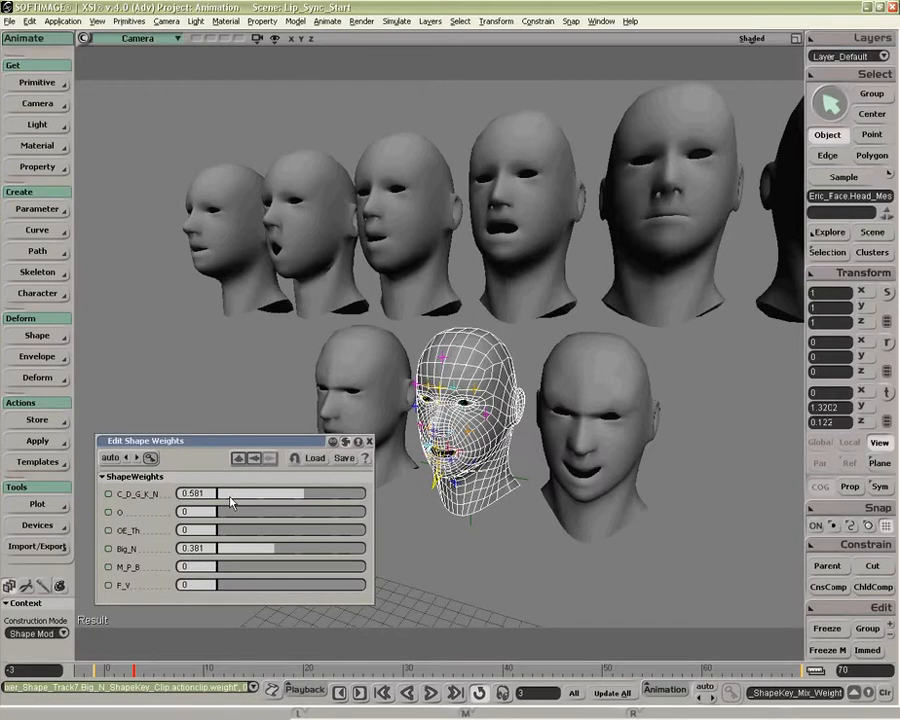
key(ctrl+z)
key(ctrl+z)
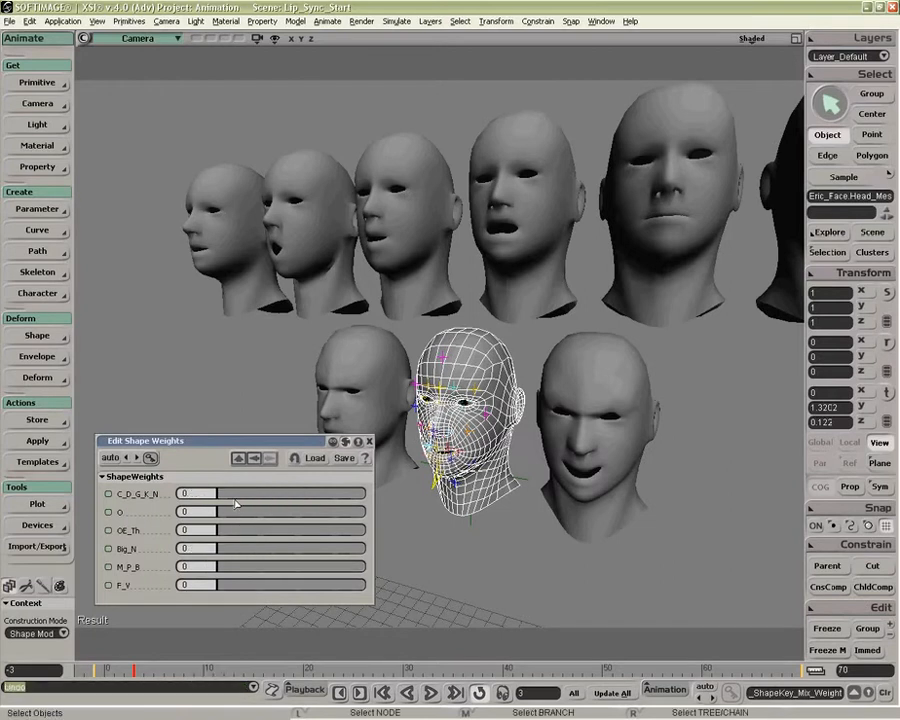
Step: Add the mix weight of the C_D_G_K_N_ShapeKey_ClusterClip track from the animation mixer to the shape weights set
drag(252, 443, 237, 343)
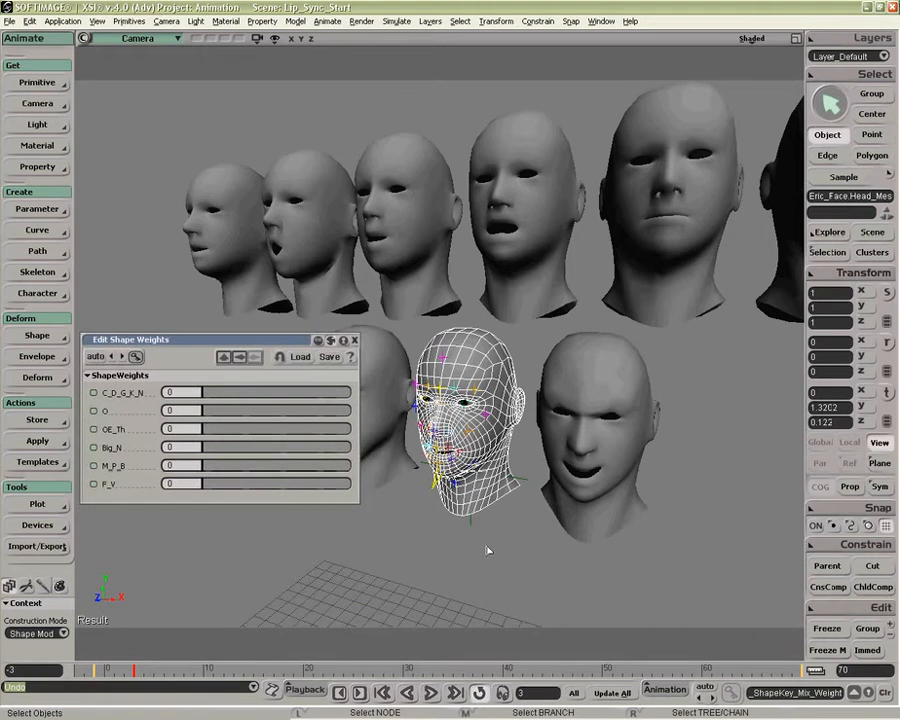
key(alt+0)
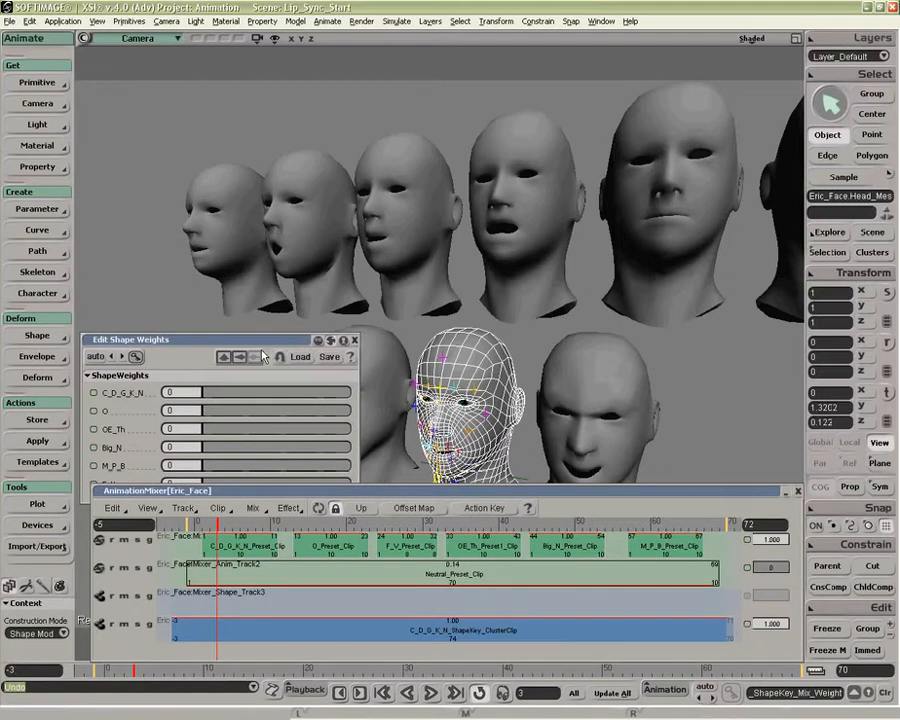
drag(268, 339, 233, 93)
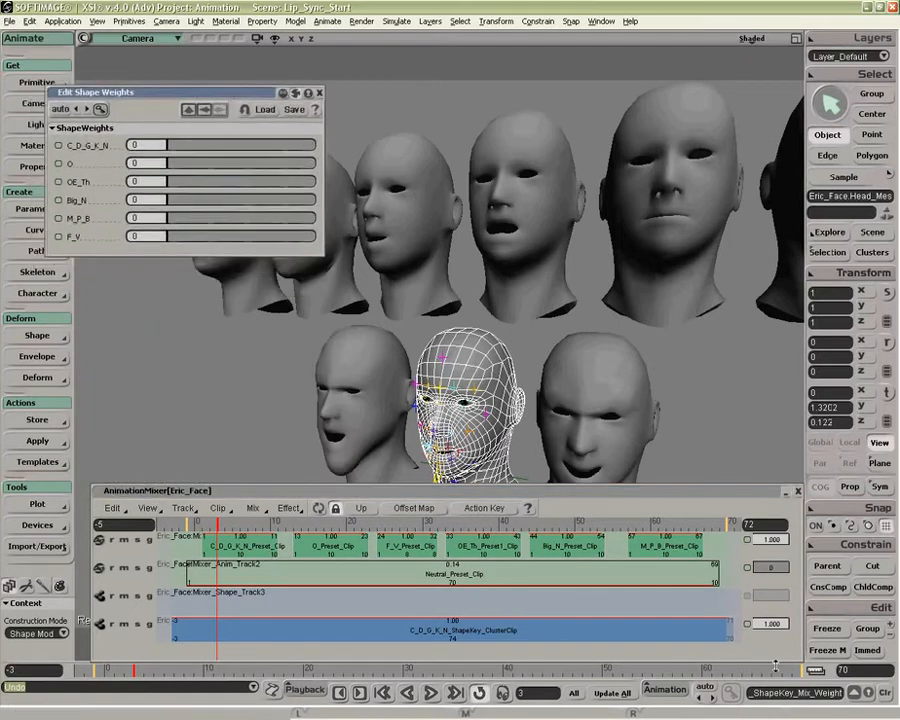
drag(130, 262, 82, 172)
Step: Rename the added ClusterClip mix weight parameter to Compound in its parameter definition
click(116, 256)
click(32, 210)
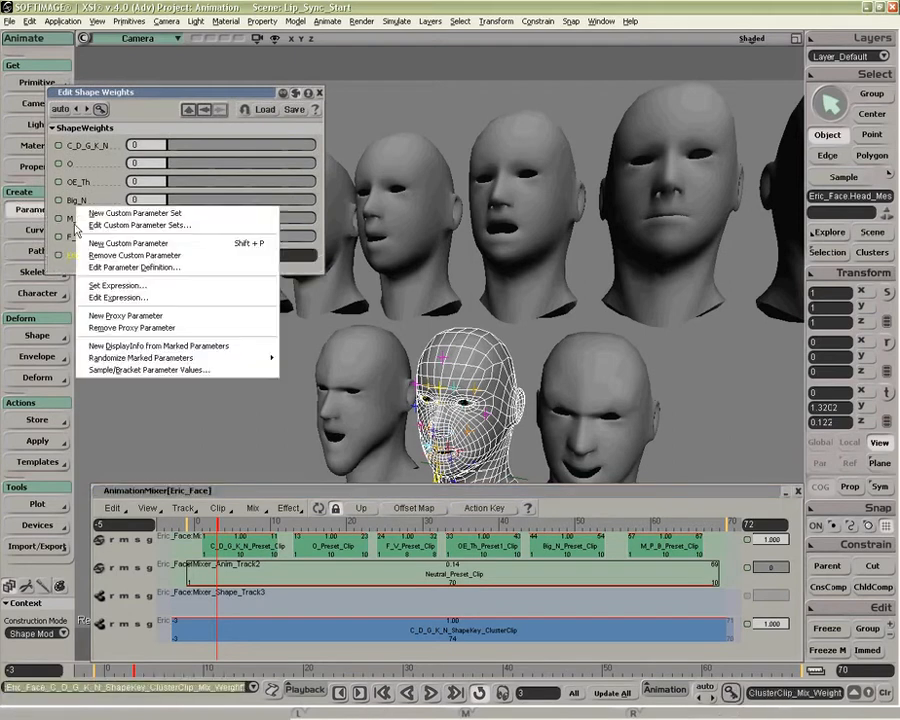
click(134, 268)
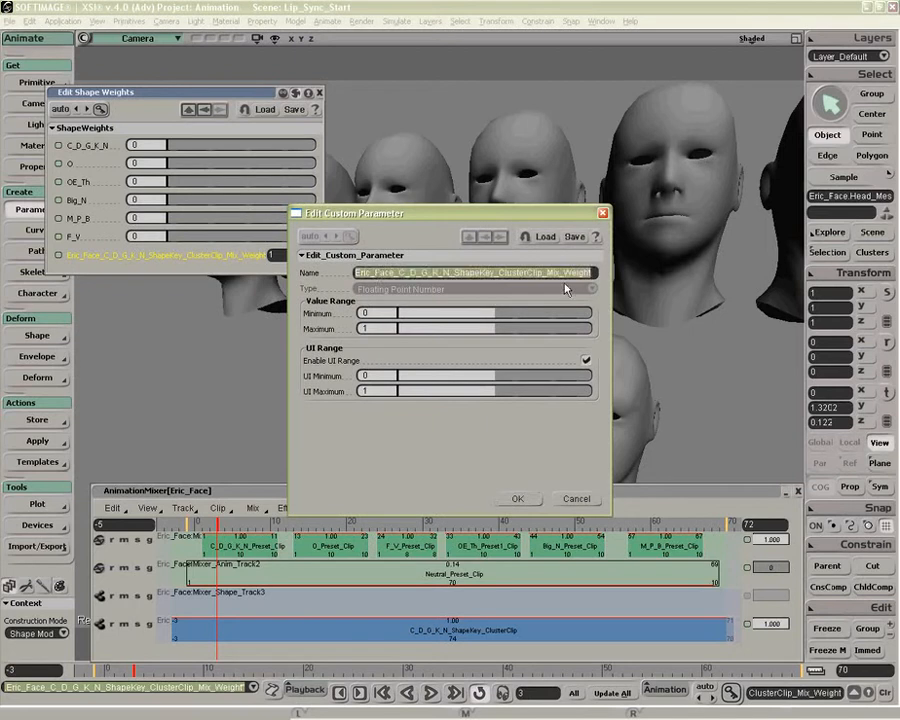
text(Compound)
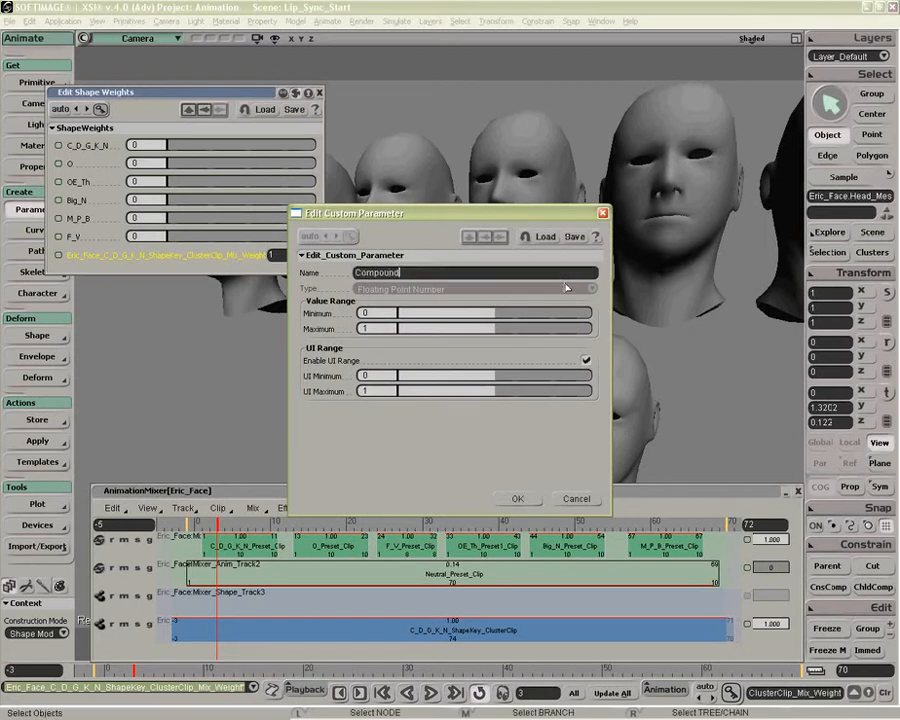
click(517, 497)
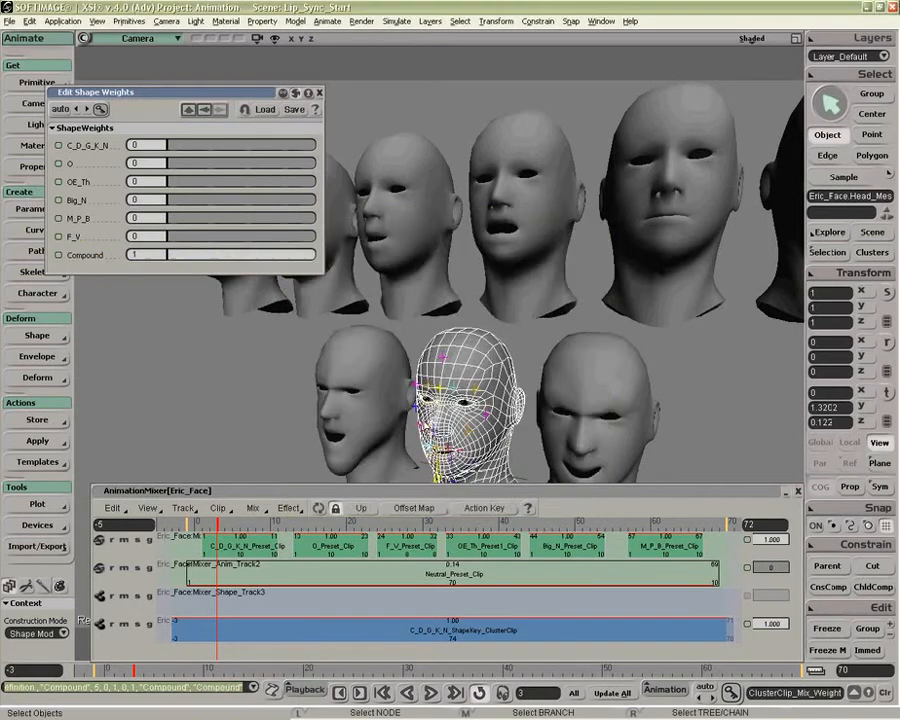
Step: Test the Compound weight by lowering it and returning it to 1, and close the animation mixer
drag(308, 258, 119, 254)
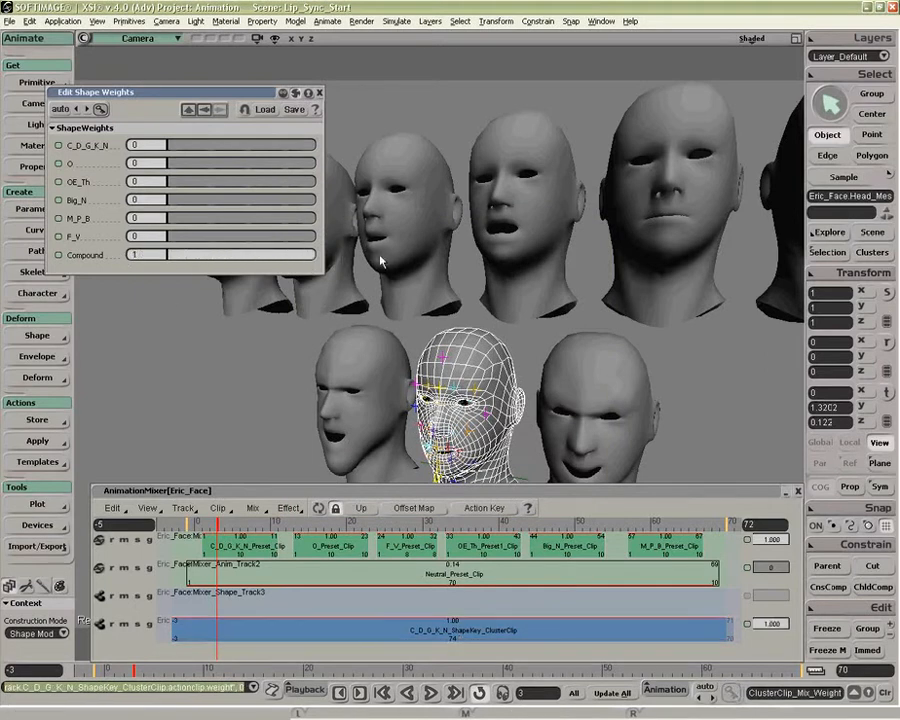
drag(180, 257, 545, 288)
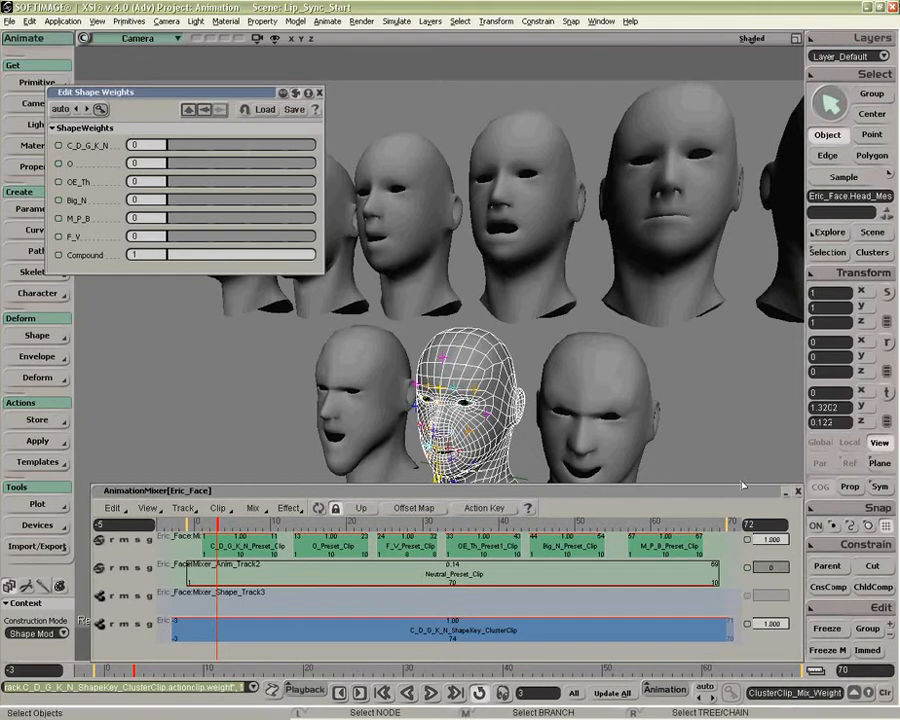
click(799, 493)
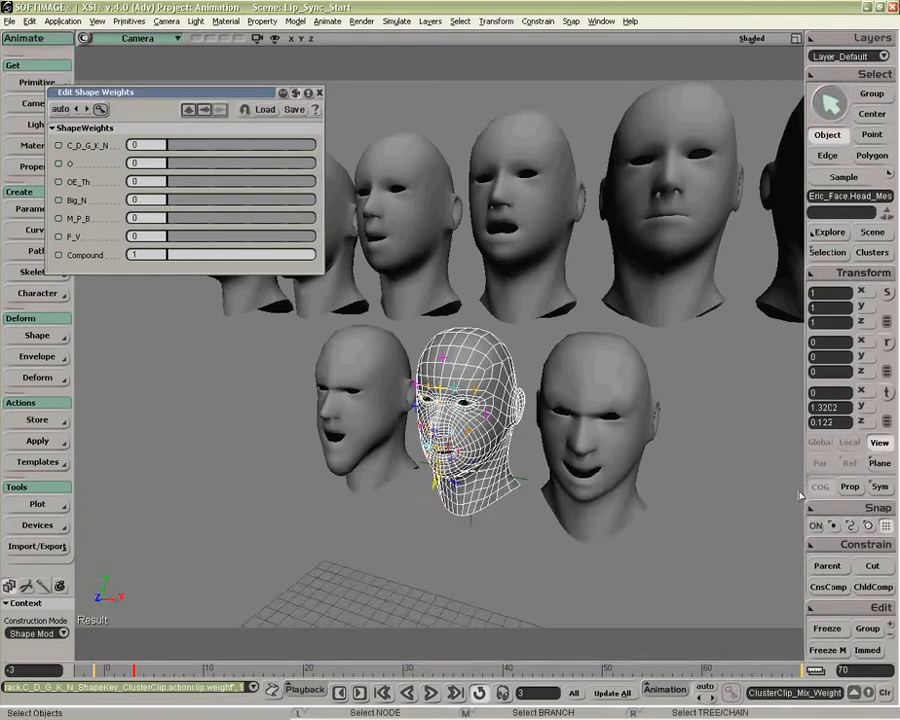
Step: Set the C_D_G_K_N weight to 1 and select the O target head in the upper row
drag(180, 147, 354, 156)
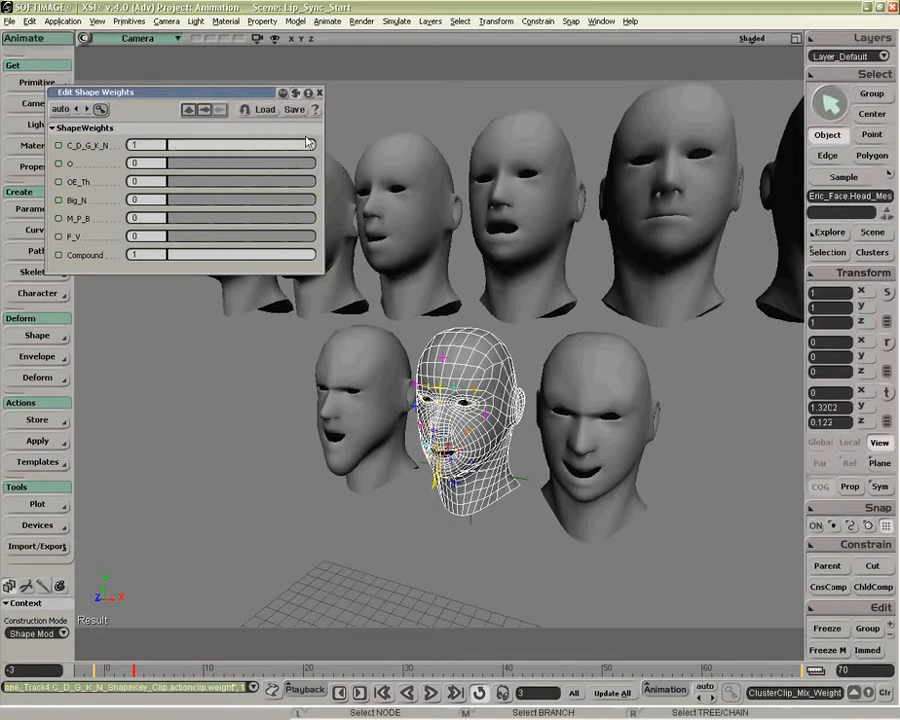
drag(248, 97, 268, 416)
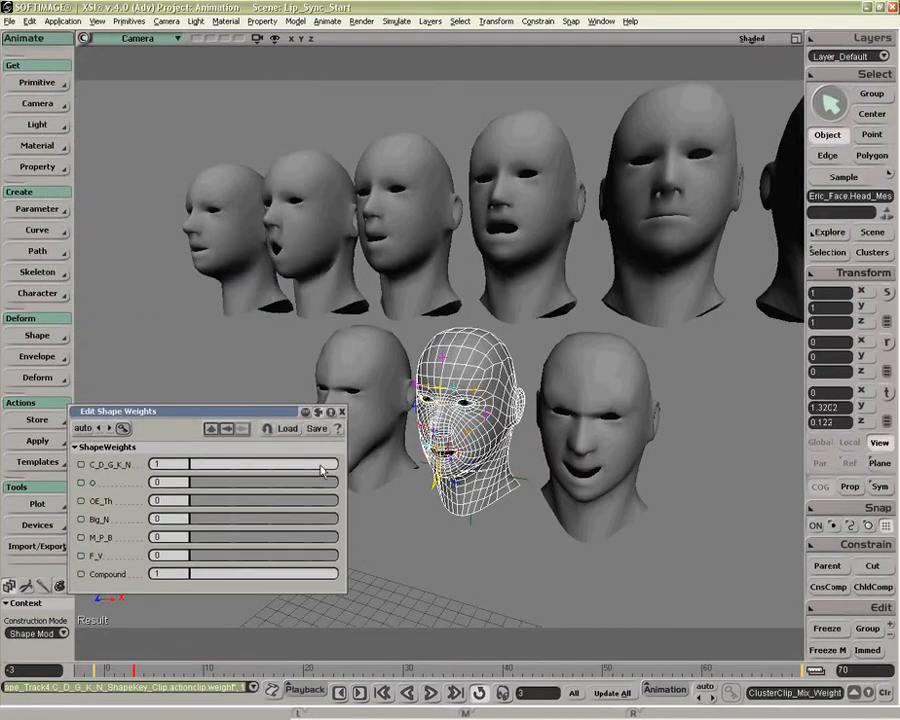
drag(335, 470, 385, 494)
click(303, 257)
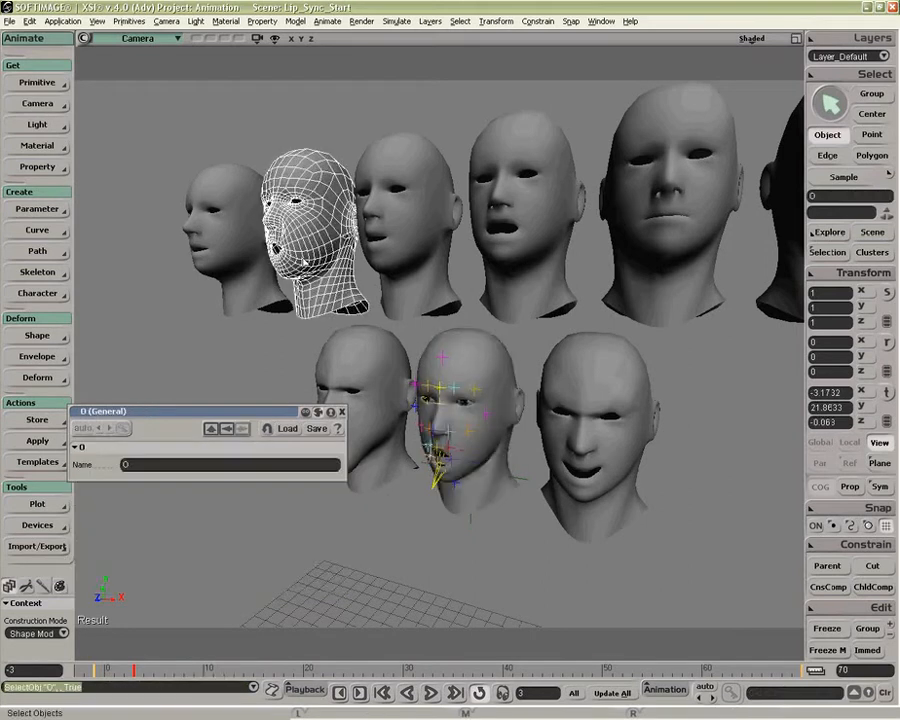
Step: Frame the O target head and select the edge loop around its mouth opening
key(f)
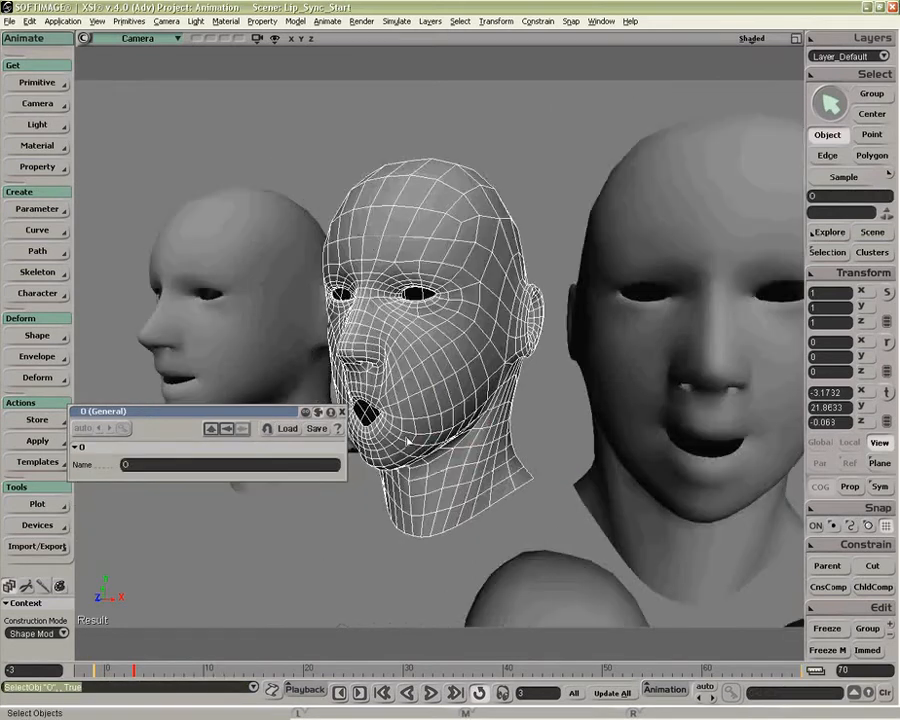
key(o)
drag(410, 440, 395, 476)
key(p)
key(t)
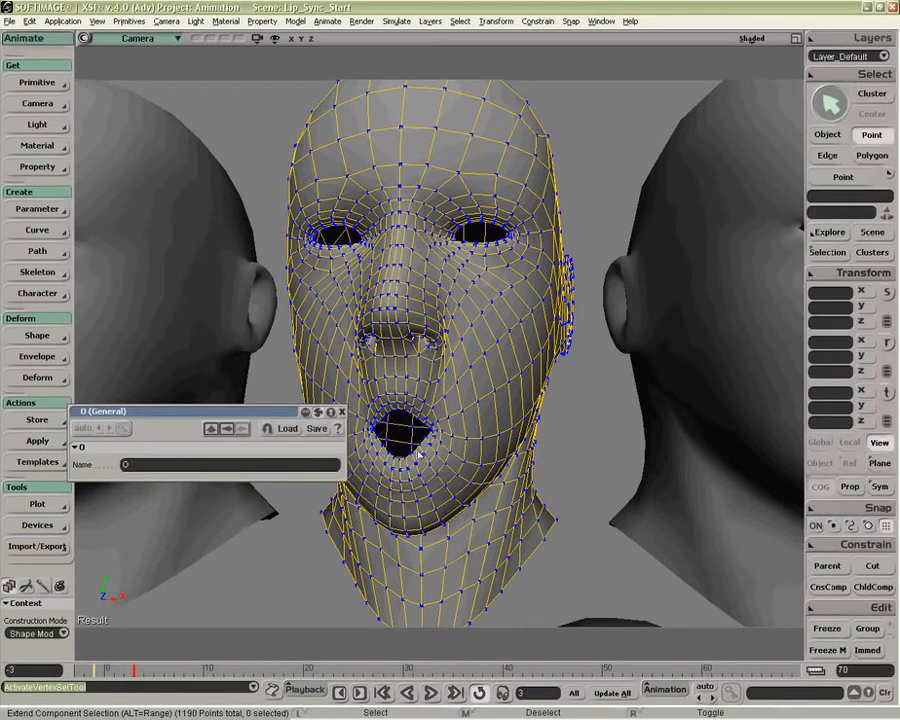
key(e)
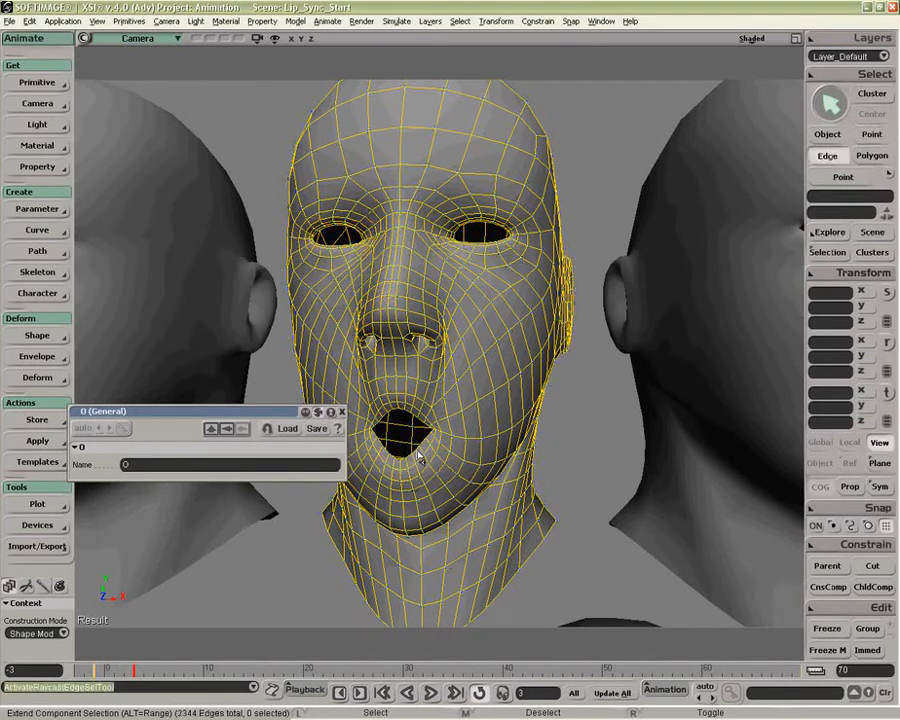
click(417, 456)
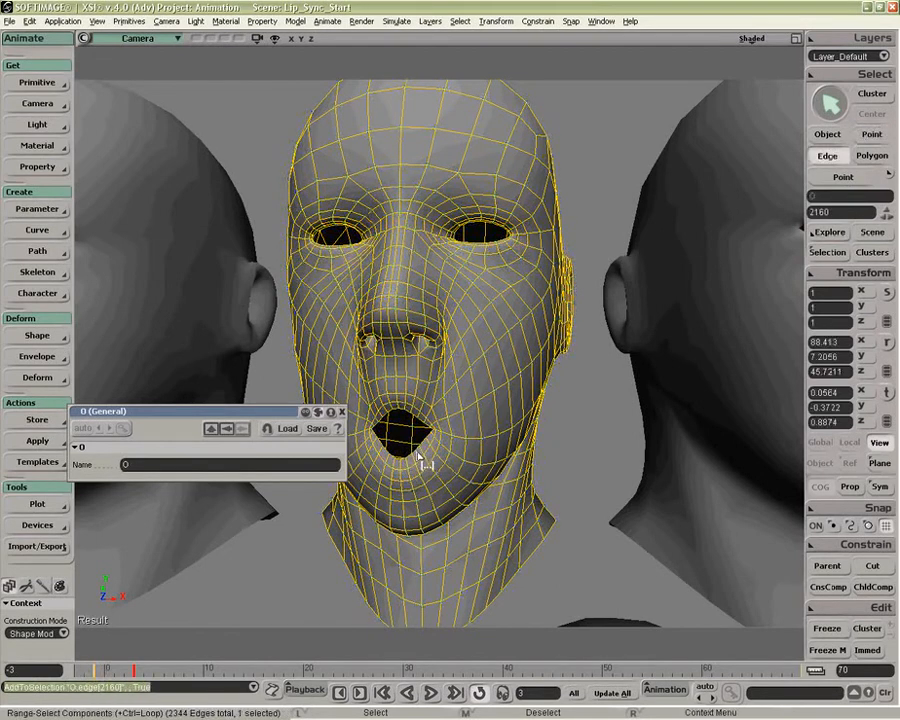
shift+click(416, 460)
alt+shift+click(424, 447)
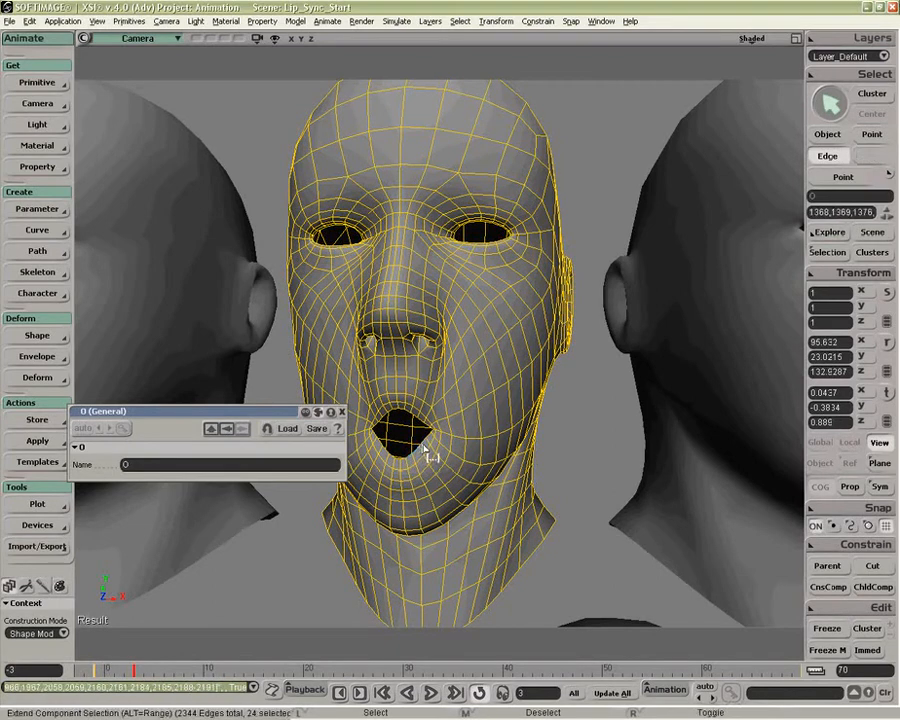
Step: Try translating the O head's mouth edge loop along the global Z axis, forward and then back
key(v)
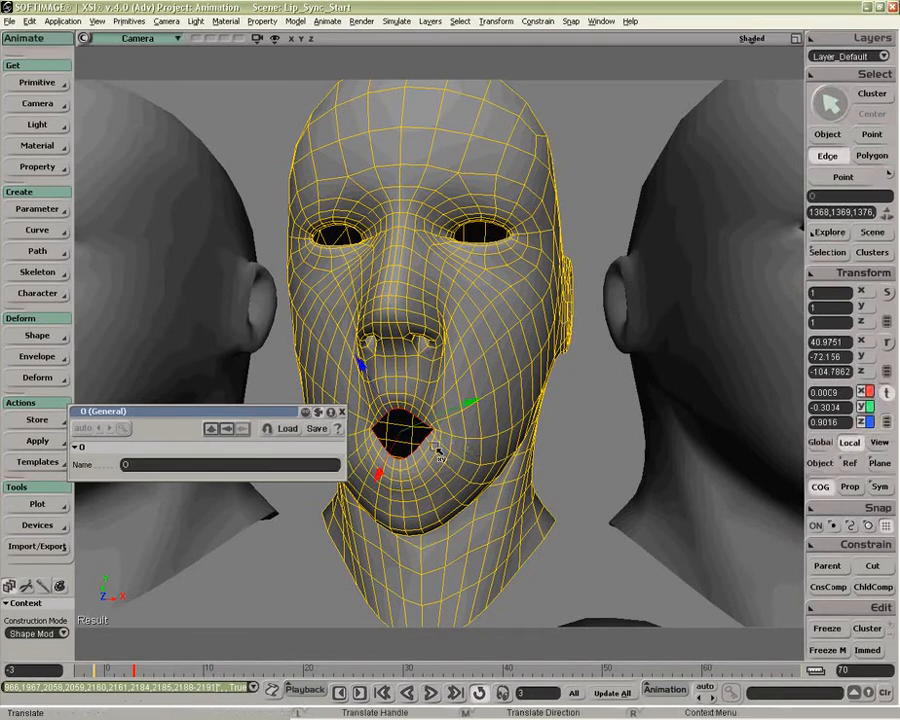
click(820, 443)
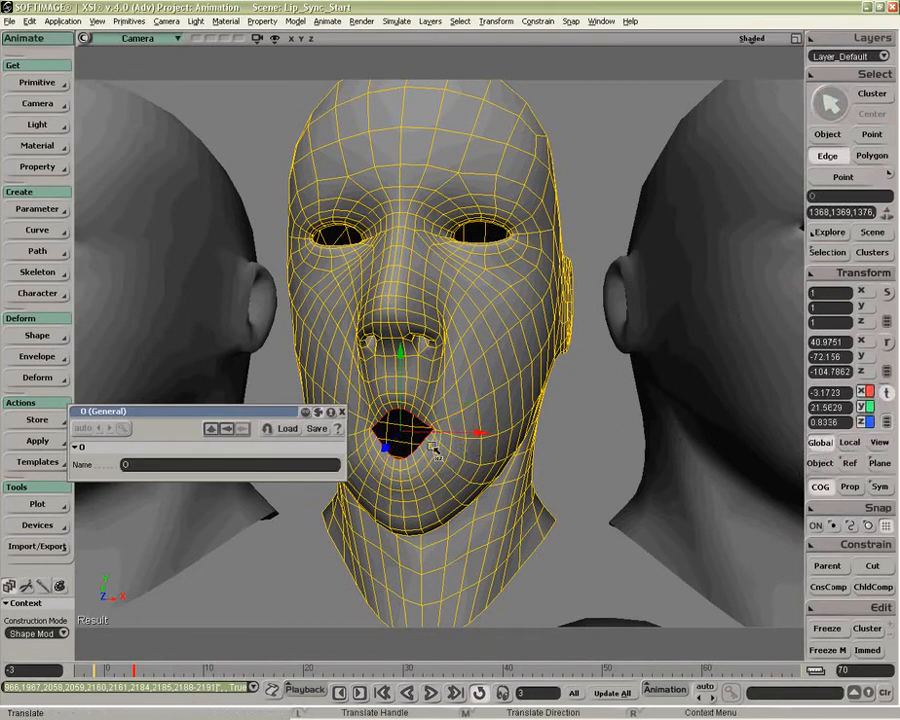
drag(387, 444, 378, 458)
key(o)
mouse_move(460, 468)
mouse_down()
mouse_move(428, 480)
mouse_move(447, 419)
mouse_move(444, 476)
mouse_up()
key(p)
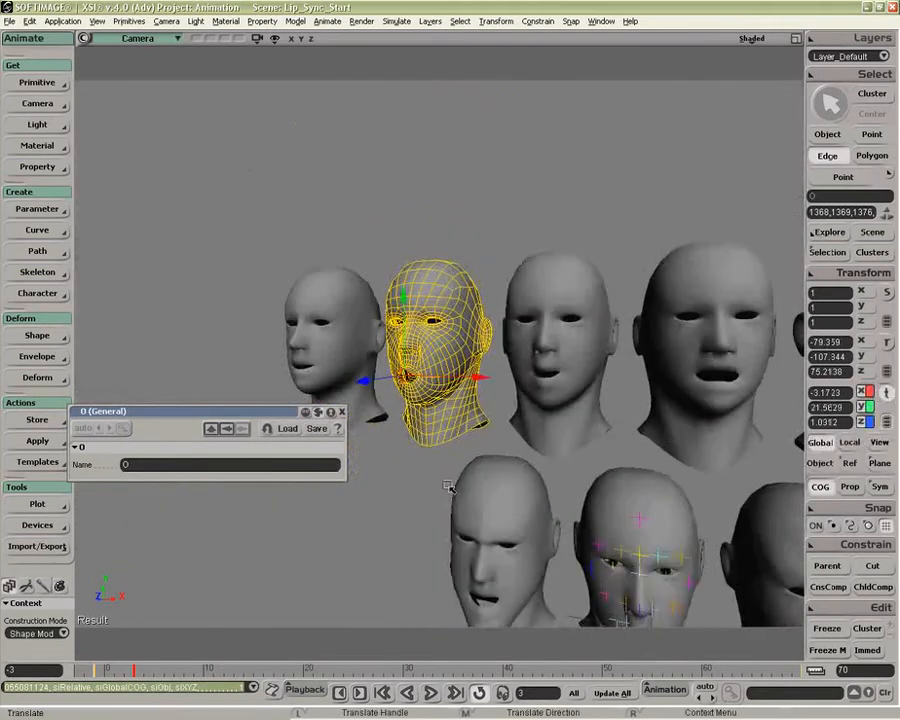
key(z)
drag(486, 512, 483, 461)
key(o)
drag(569, 542, 542, 526)
key(v)
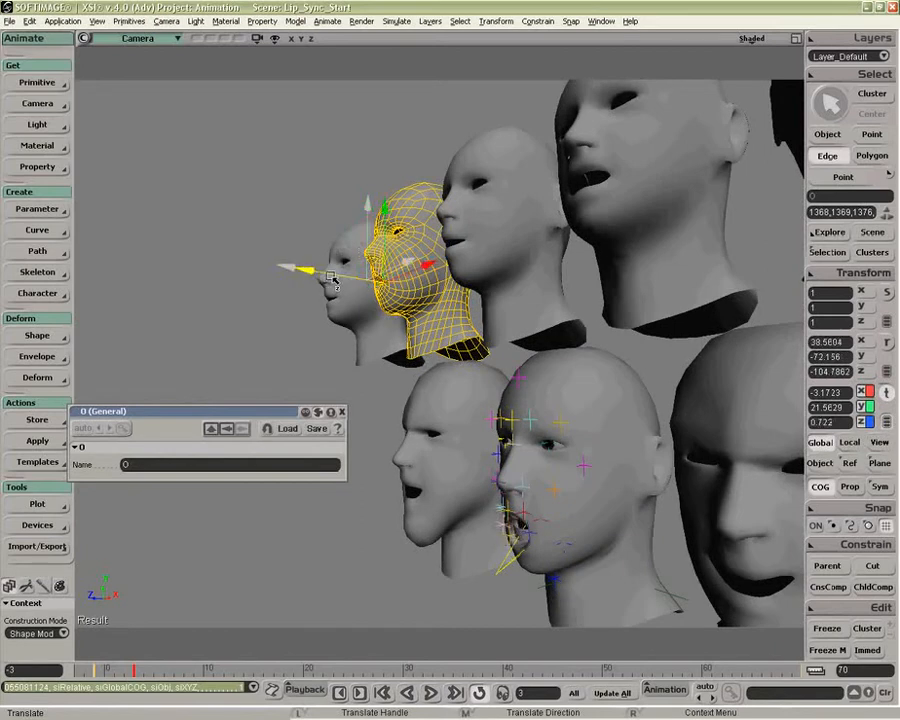
Step: Undo the mouth edge moves on the O head and return to object selection
key(o)
drag(510, 438, 538, 444)
key(space)
key(z)
drag(460, 385, 411, 374)
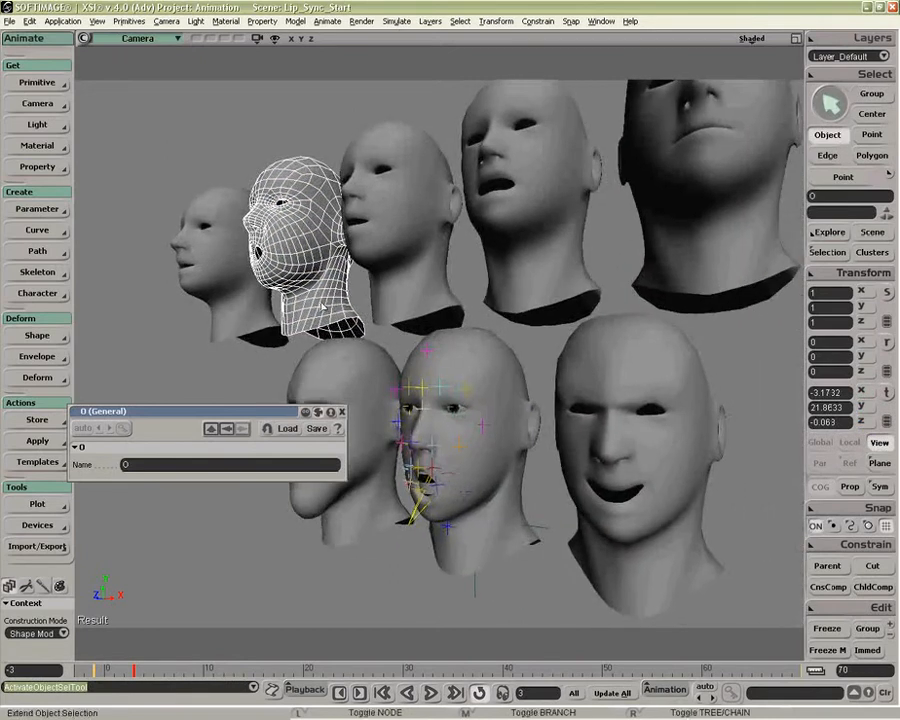
key(ctrl+z)
key(ctrl+z)
key(ctrl+z)
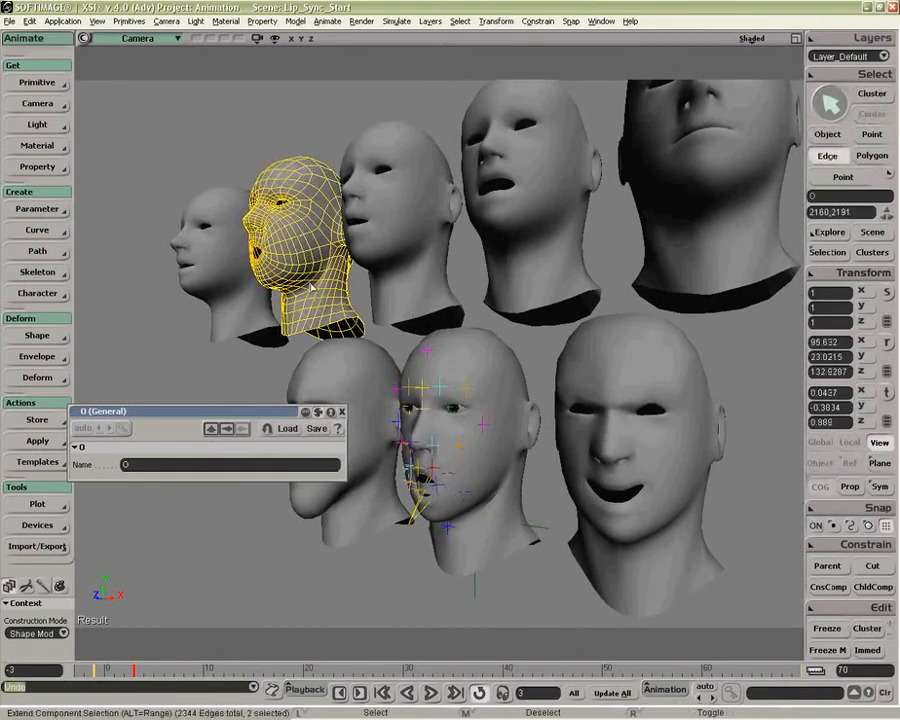
key(space)
key(o)
drag(305, 304, 382, 297)
key(p)
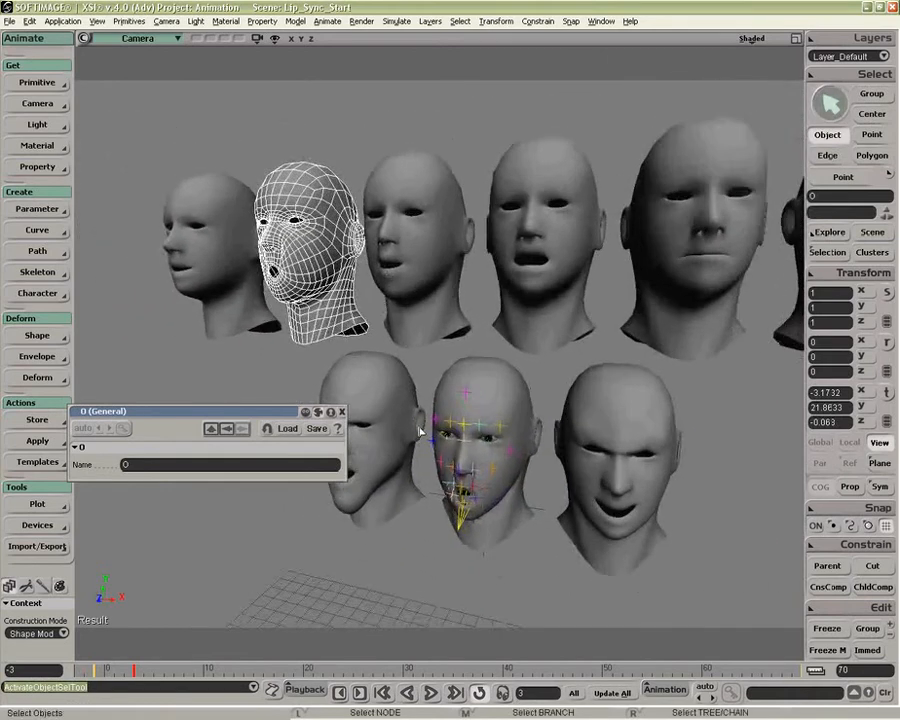
Step: Select the head mesh, review its shape tracks in the animation mixer, and close the mixer and the general properties
key(alt+0)
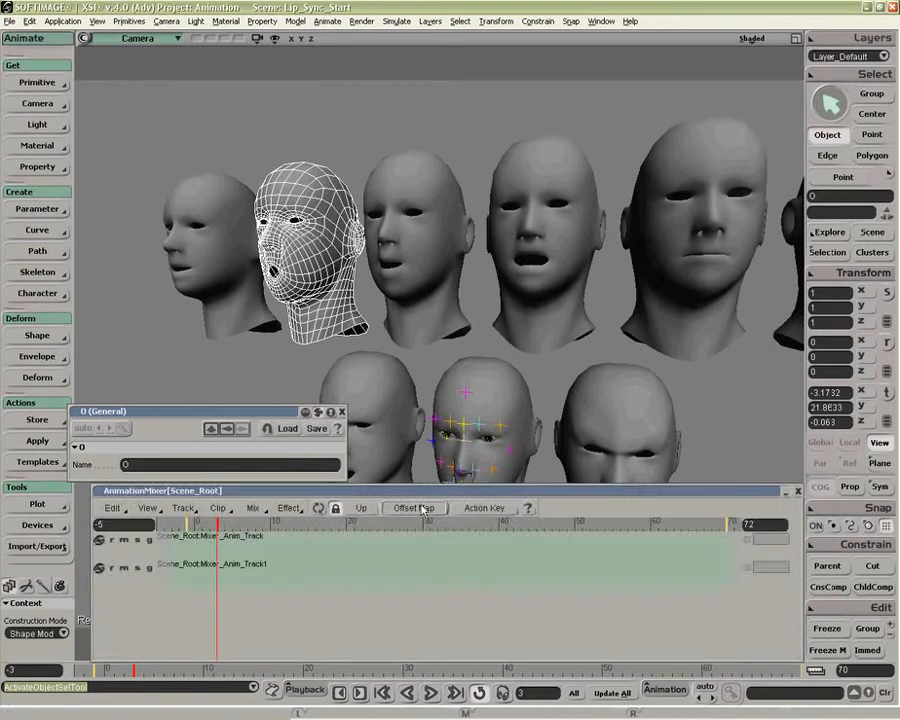
click(512, 403)
click(318, 509)
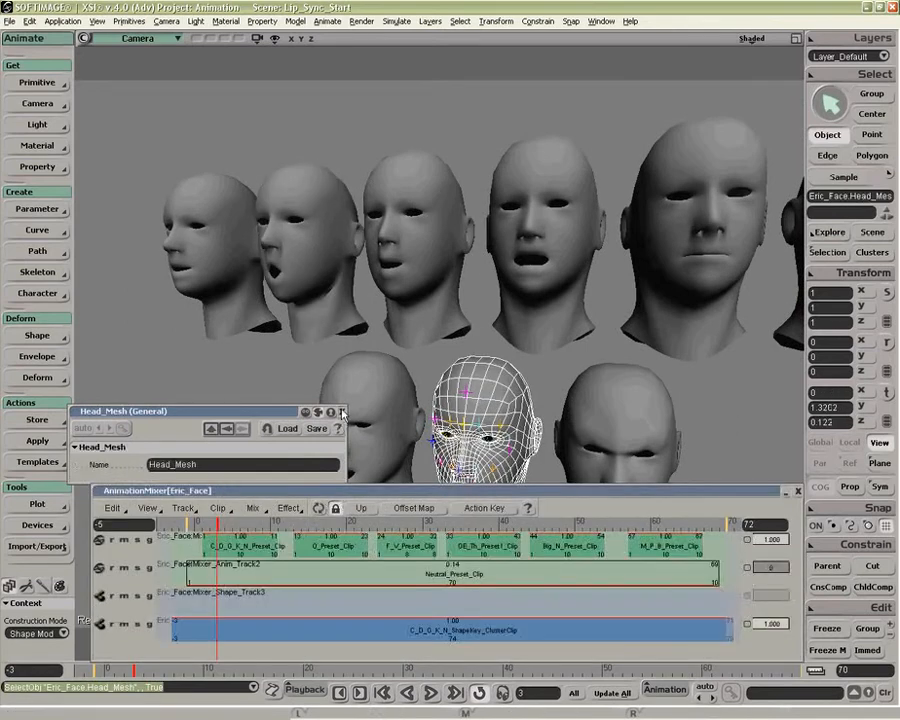
click(342, 412)
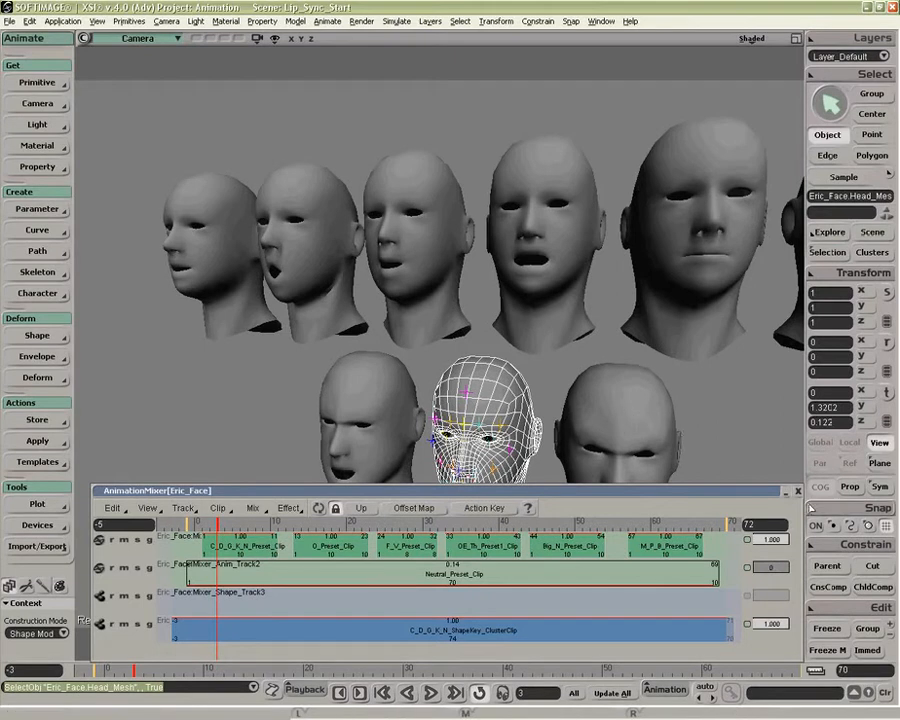
click(797, 491)
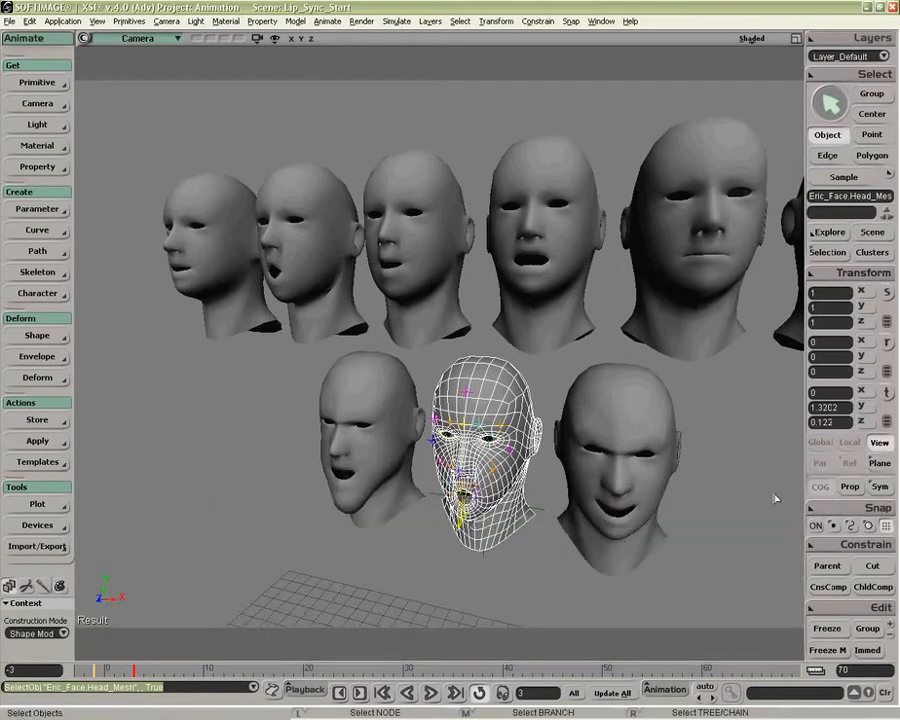
Step: Expand the head mesh's Polygon Mesh node in the explorer and freeze its Modeling region
key(8)
click(462, 401)
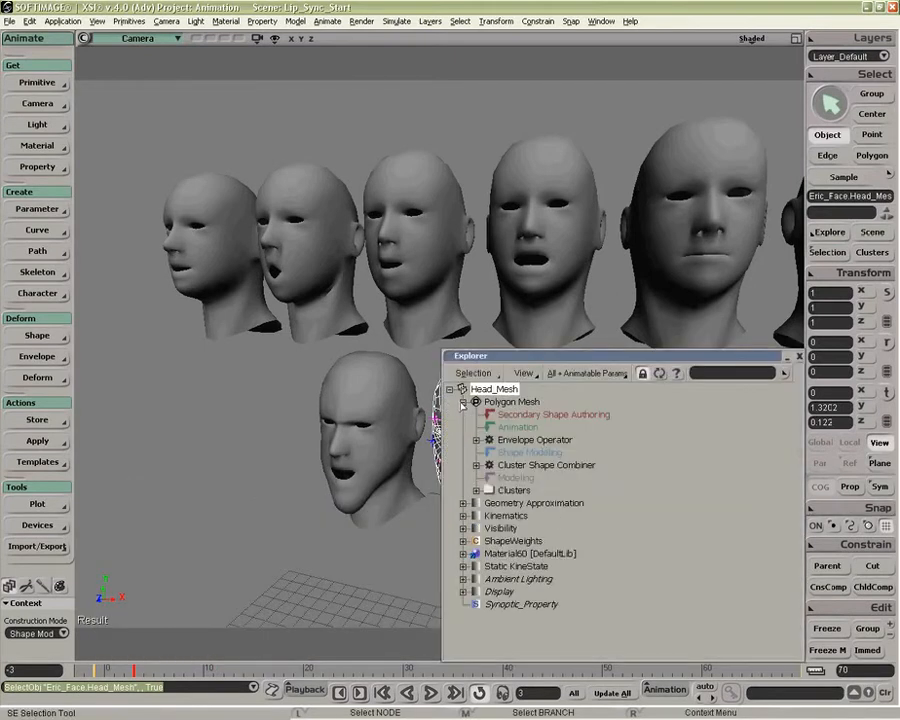
drag(500, 356, 630, 283)
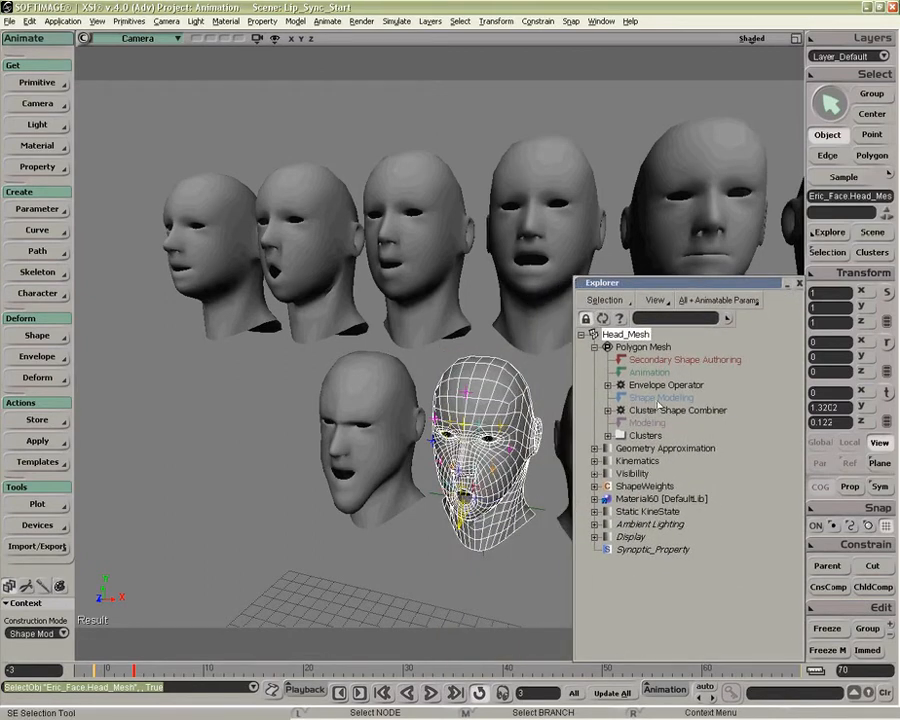
click(646, 423)
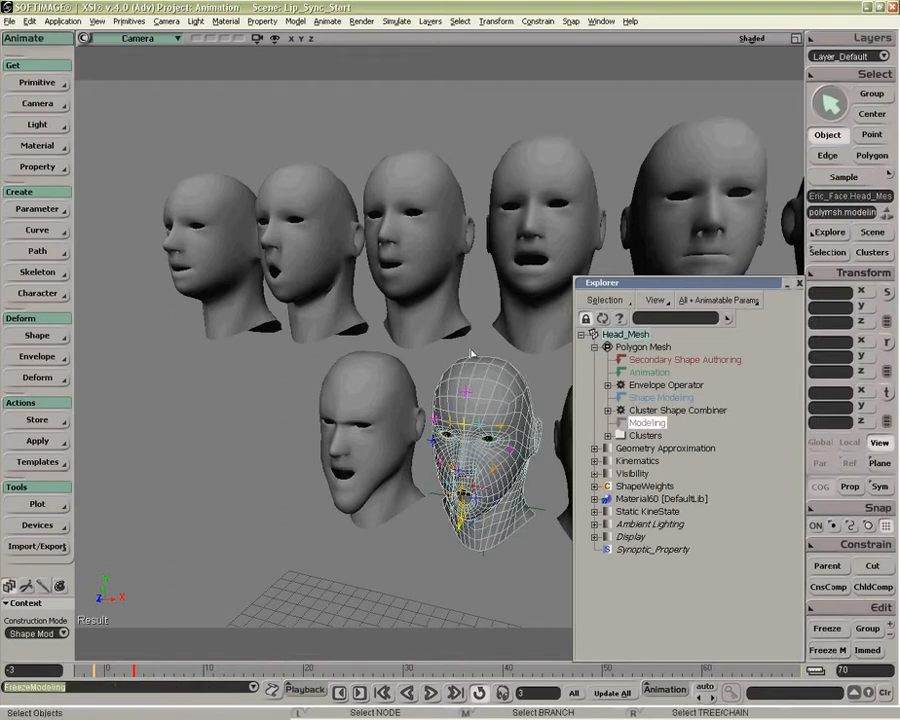
Step: Try moving a few mouth edges of the O head along global Z and return to object selection
click(290, 214)
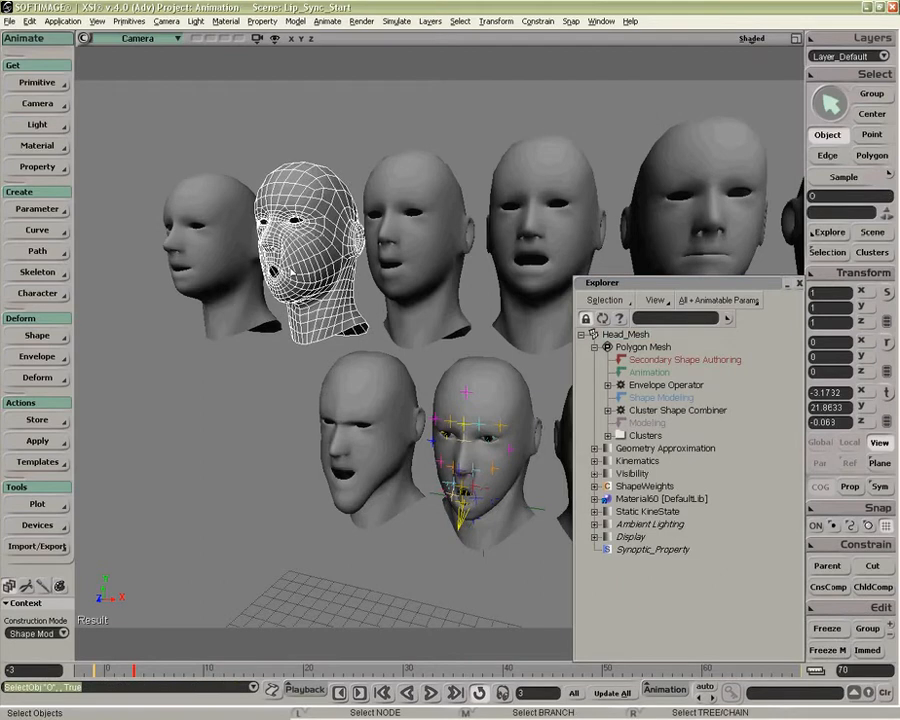
key(e)
shift+click(304, 278)
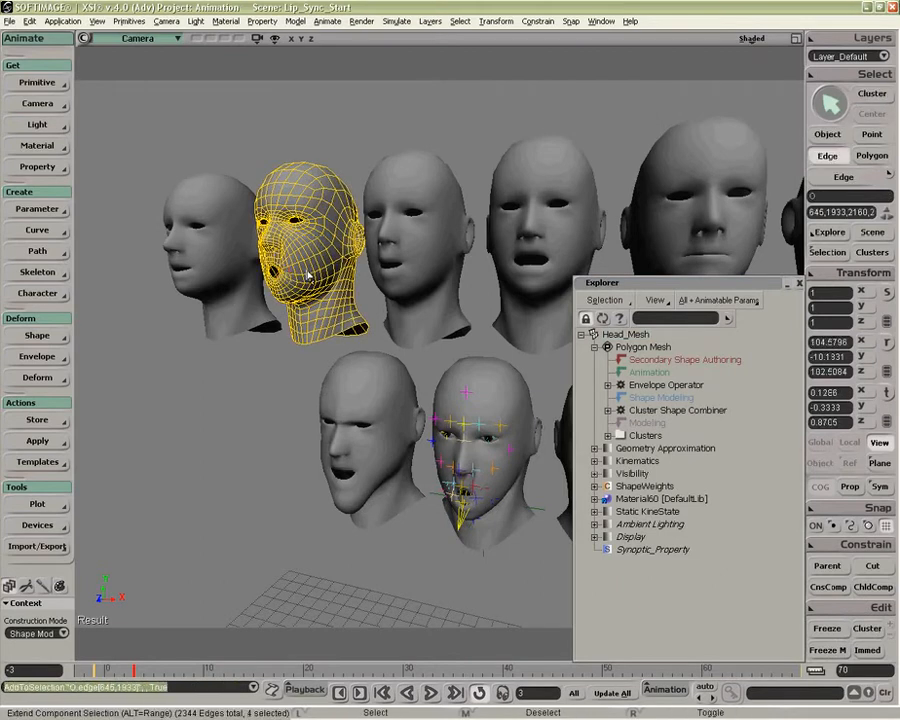
key(v)
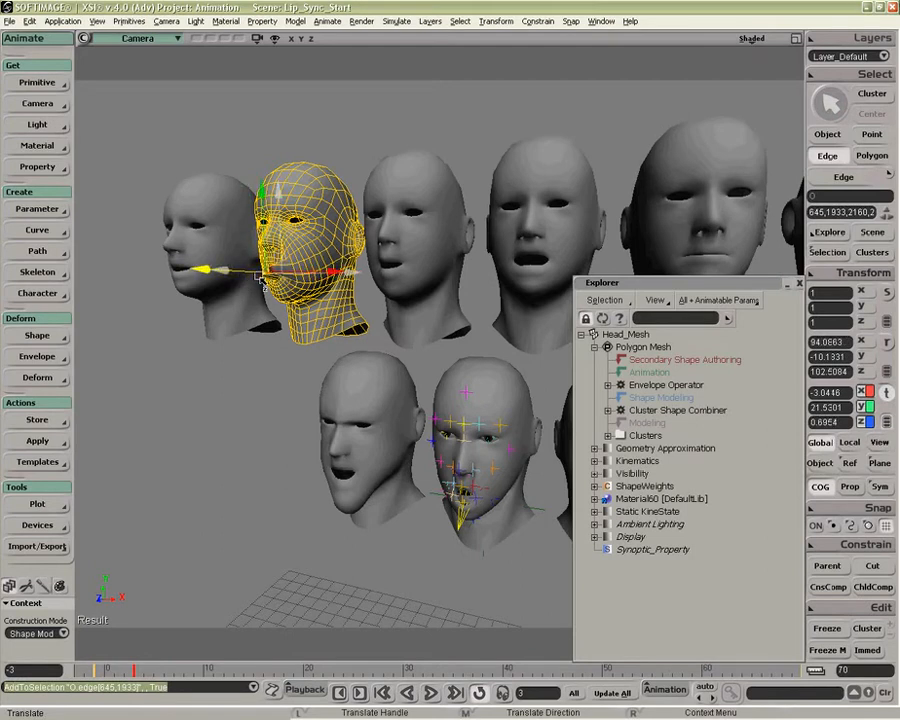
key(space)
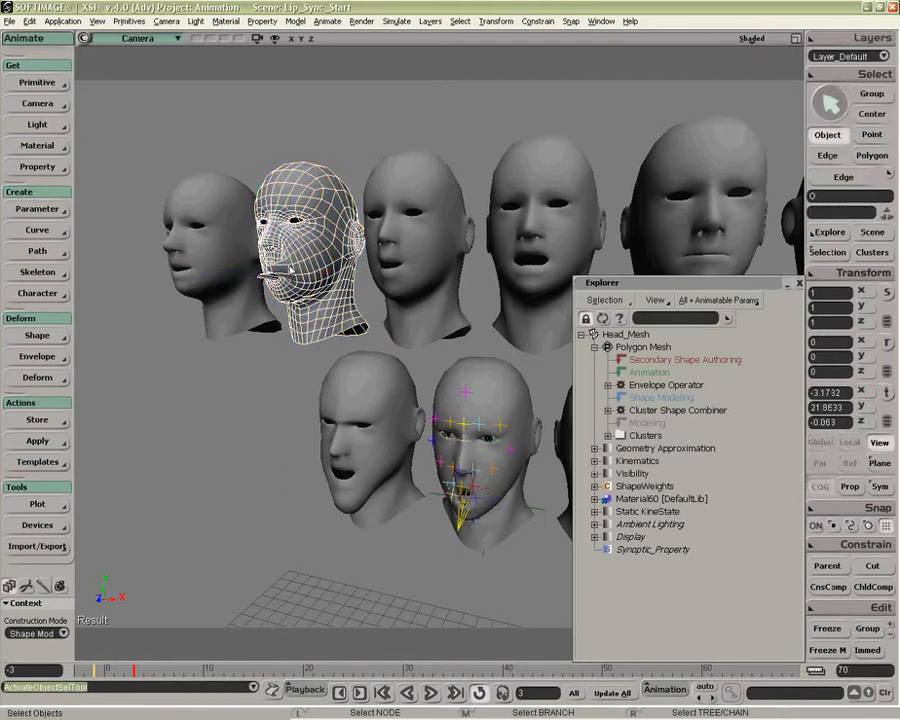
Step: Delete the whole upper row of target heads: C_D_G_K_N, O, OE_Th, Big_N, M_P_B and F_V
key(p)
drag(313, 293, 331, 259)
key(z)
drag(137, 219, 598, 283)
key(Delete)
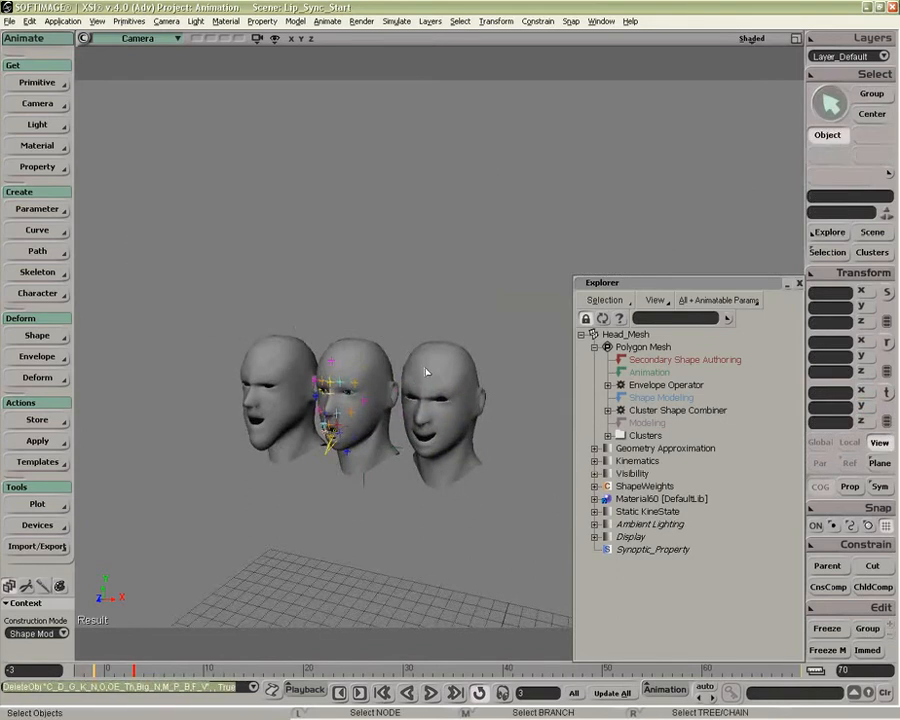
Step: Check the head mesh's clips in the animation mixer after deleting the targets, and close the mixer
key(alt+0)
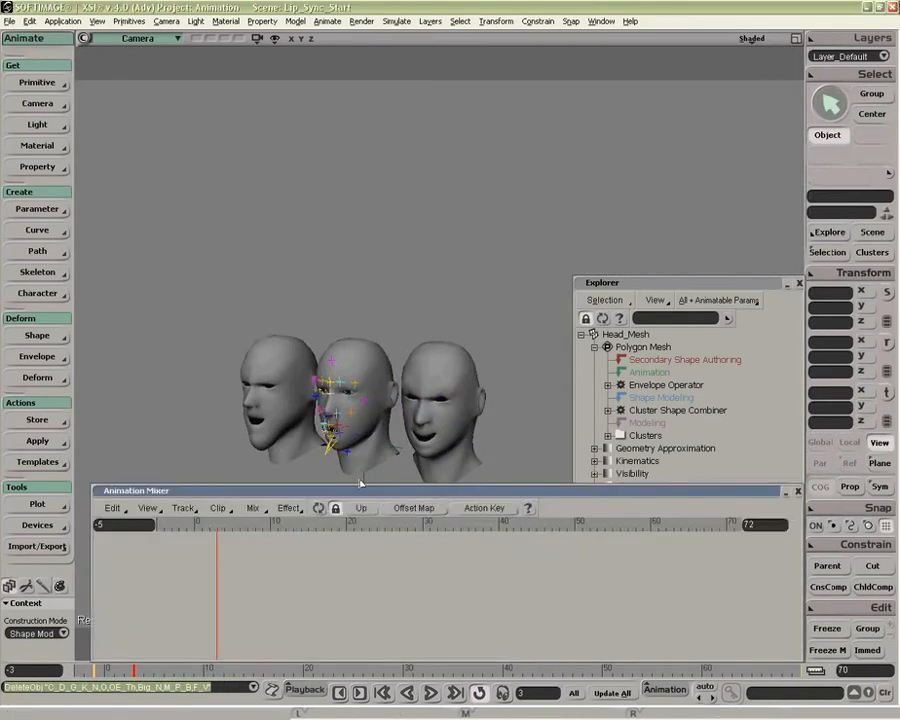
click(366, 462)
click(320, 509)
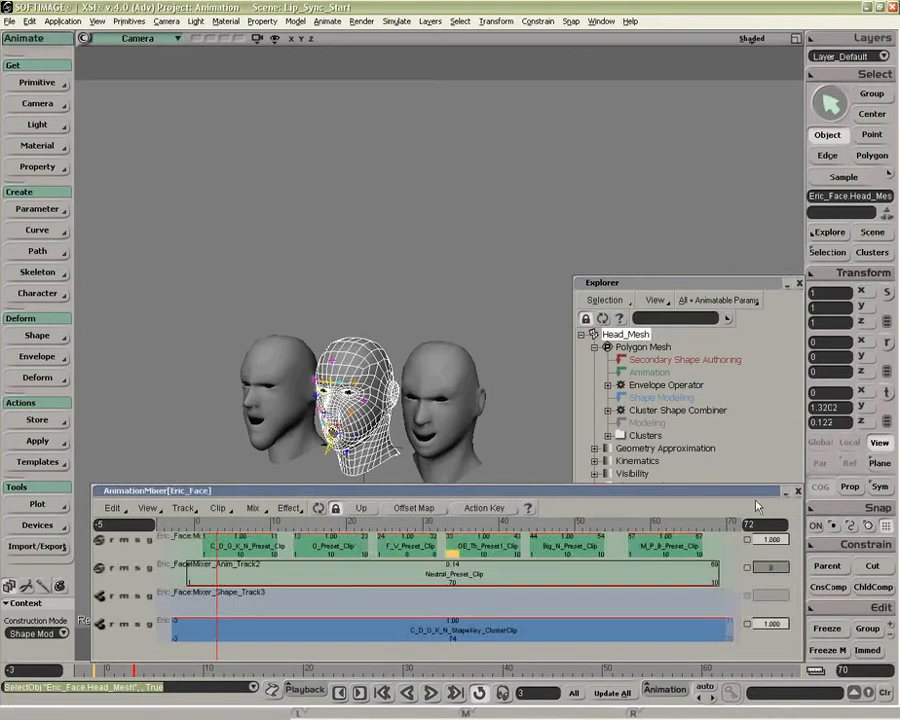
click(798, 491)
Step: Open the head mesh's ShapeWeights set, lower the O weight to 0, and frame the head
click(609, 487)
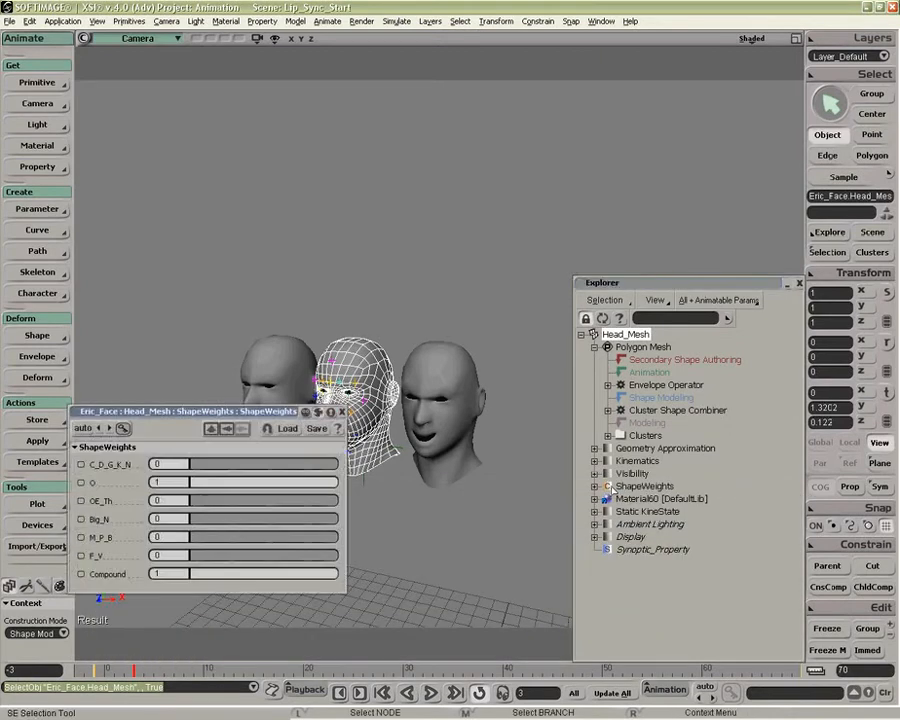
drag(227, 484, 187, 483)
click(265, 448)
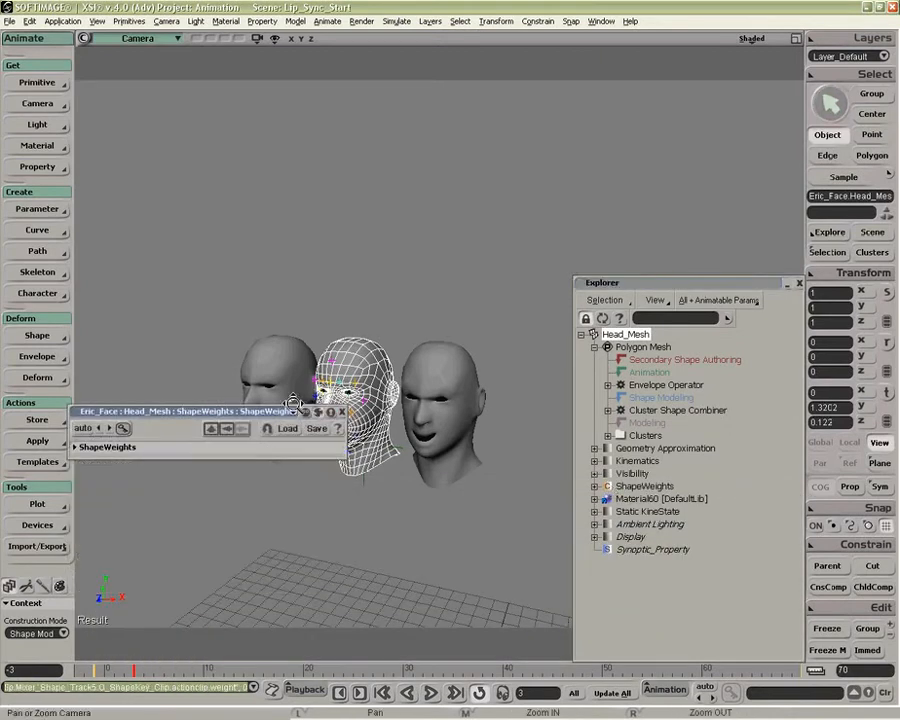
key(f)
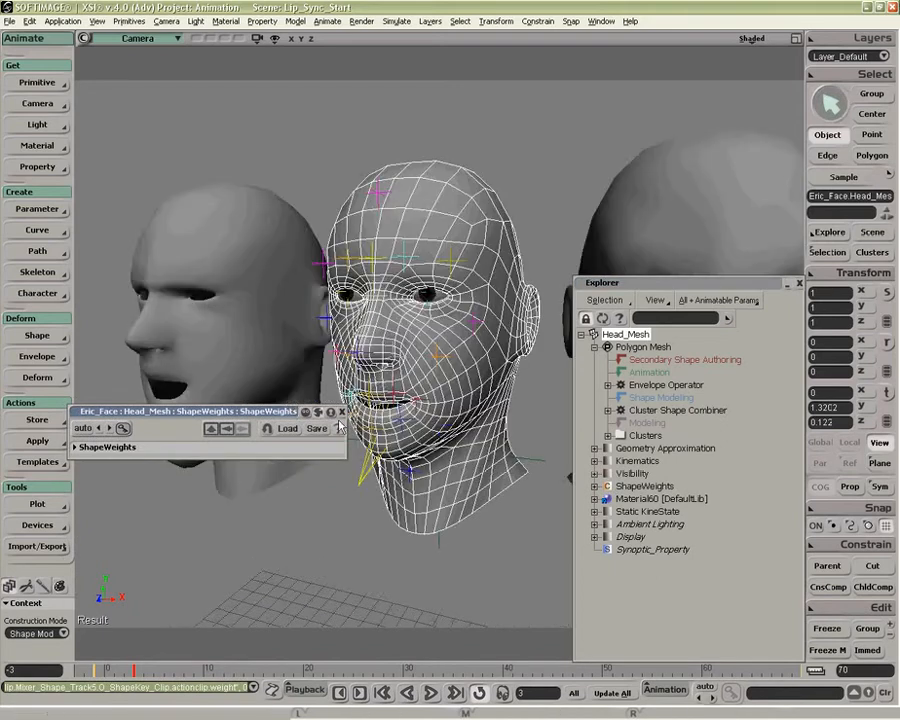
Step: Test the shape blending by varying the C_D_G_K_N and O weights, ending with both at 1
click(207, 448)
drag(192, 465, 327, 464)
drag(225, 483, 186, 465)
drag(285, 485, 341, 465)
drag(233, 485, 363, 485)
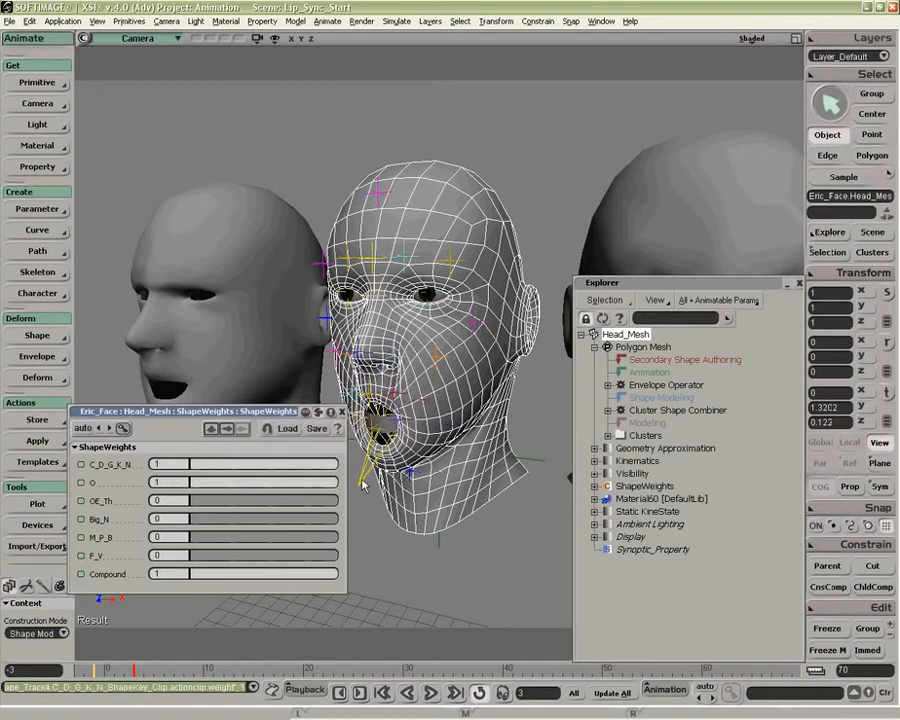
Step: Expand the C_D_G_K_N_ShapeKey cluster under Clusters, reset the C_D_G_K_N and O weights to 0, and close the weights set
click(609, 436)
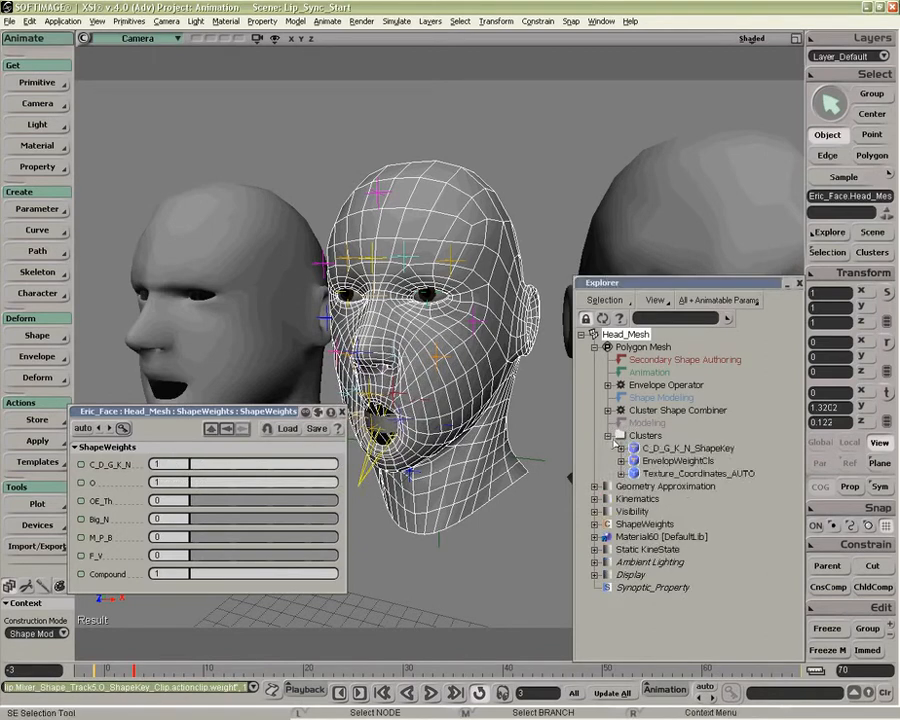
click(621, 449)
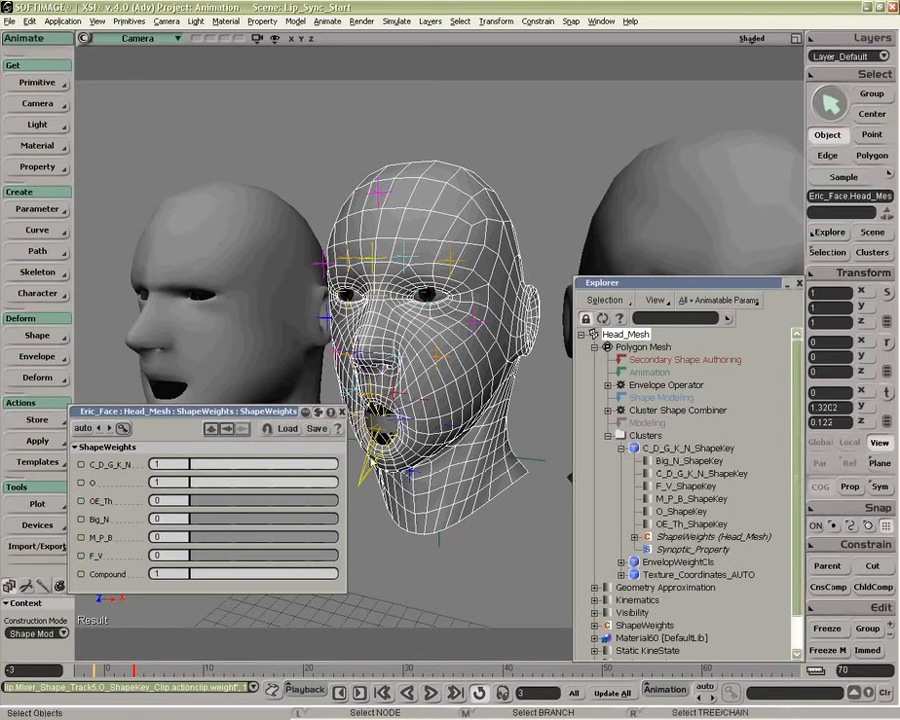
drag(316, 479, 184, 482)
drag(248, 465, 140, 460)
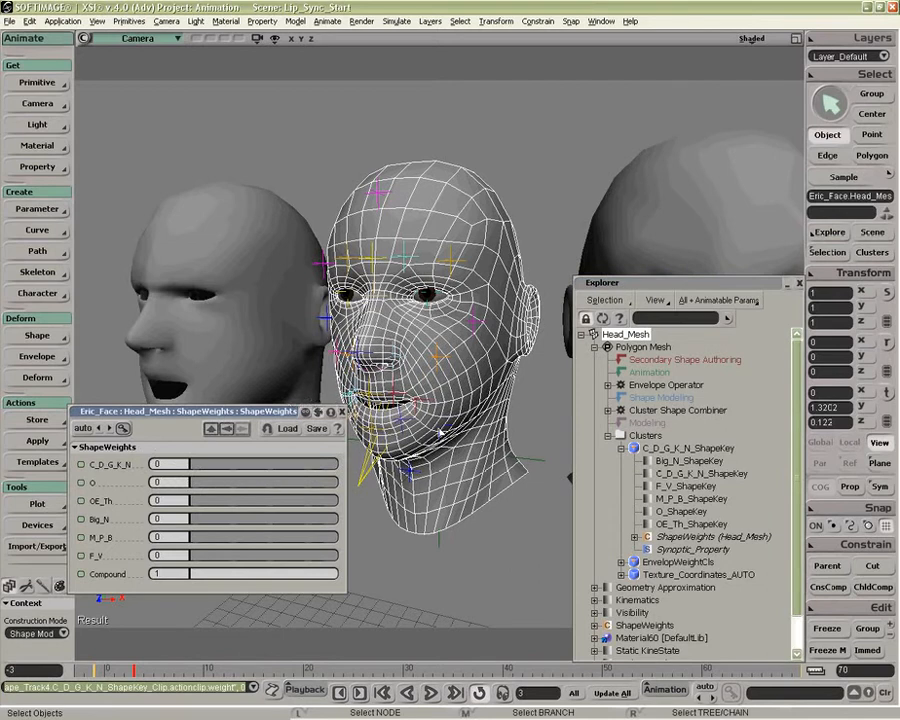
click(341, 411)
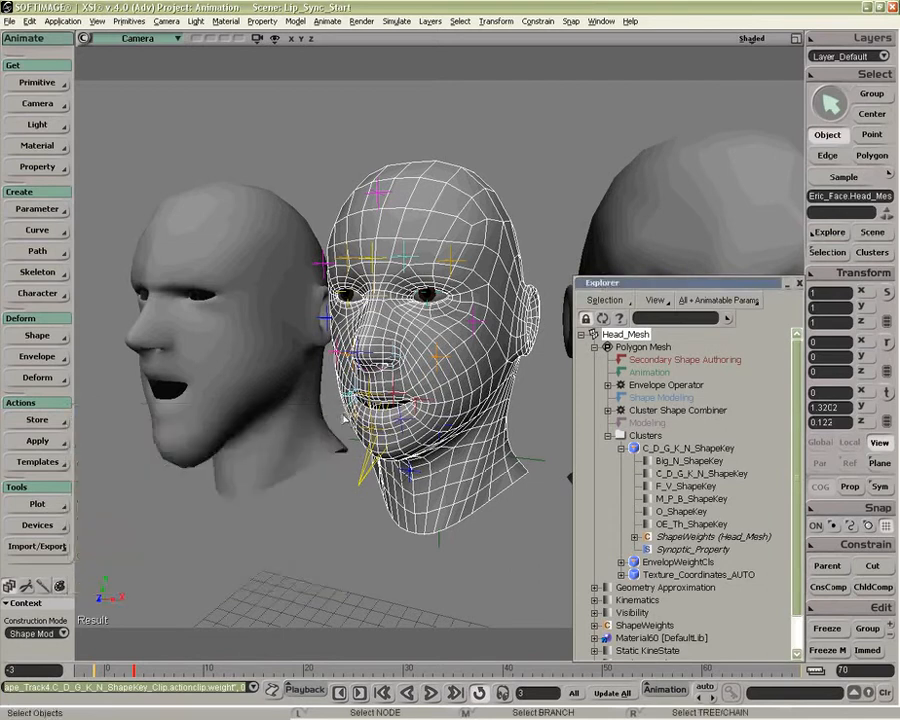
Step: Set the construction mode to Shape Modeling for editing the head mesh
key(p)
drag(319, 391, 276, 462)
key(z)
drag(353, 402, 345, 441)
click(48, 634)
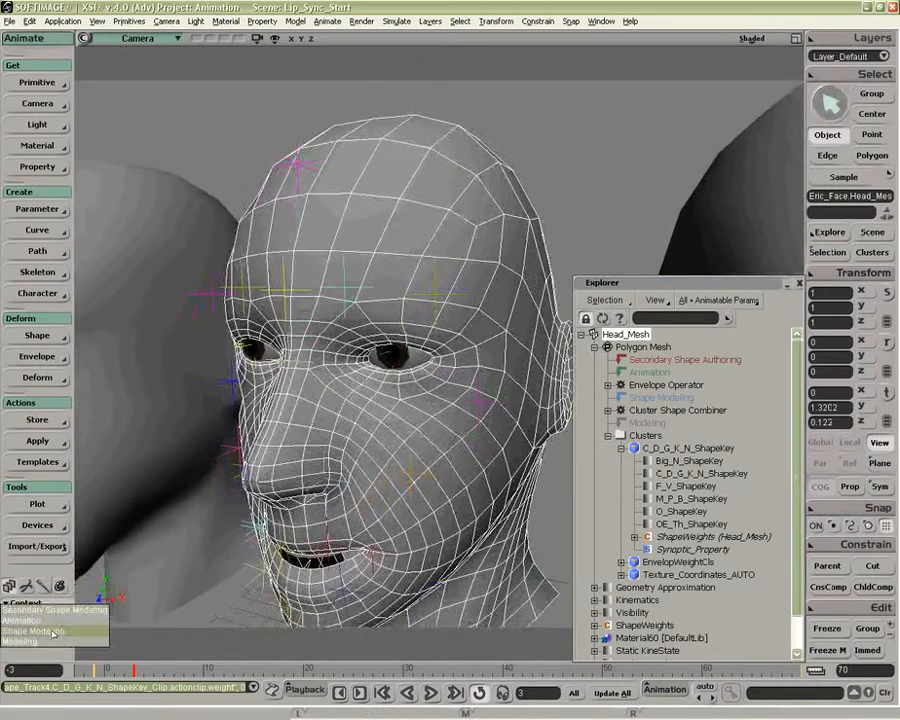
click(44, 632)
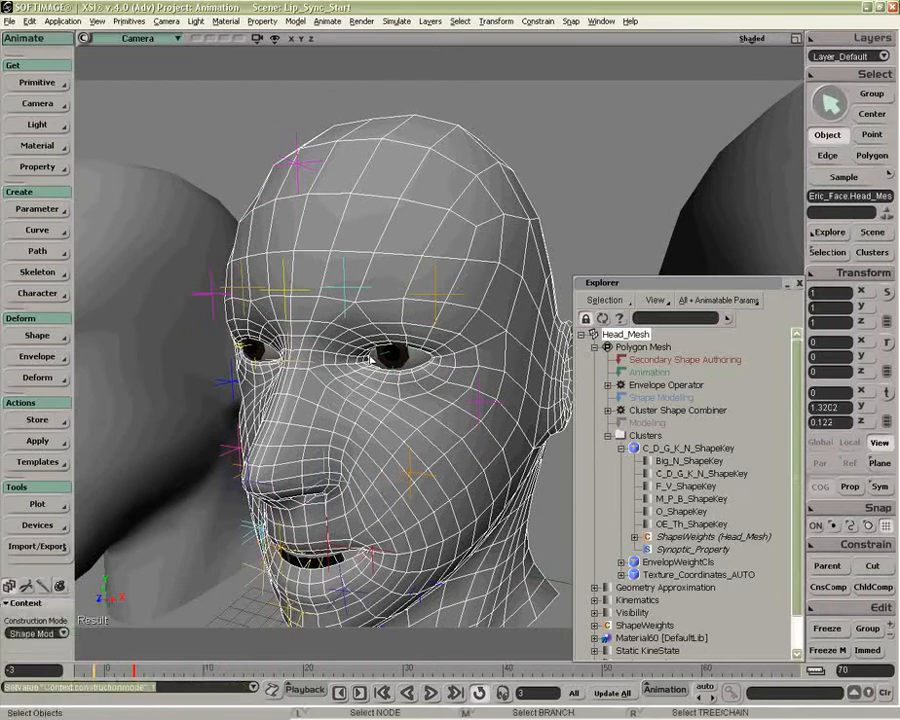
Step: Try translating part of the head mesh in the Camera view, and undo the move
key(v)
key(o)
mouse_move(447, 360)
mouse_down()
mouse_move(452, 325)
mouse_move(456, 338)
mouse_up()
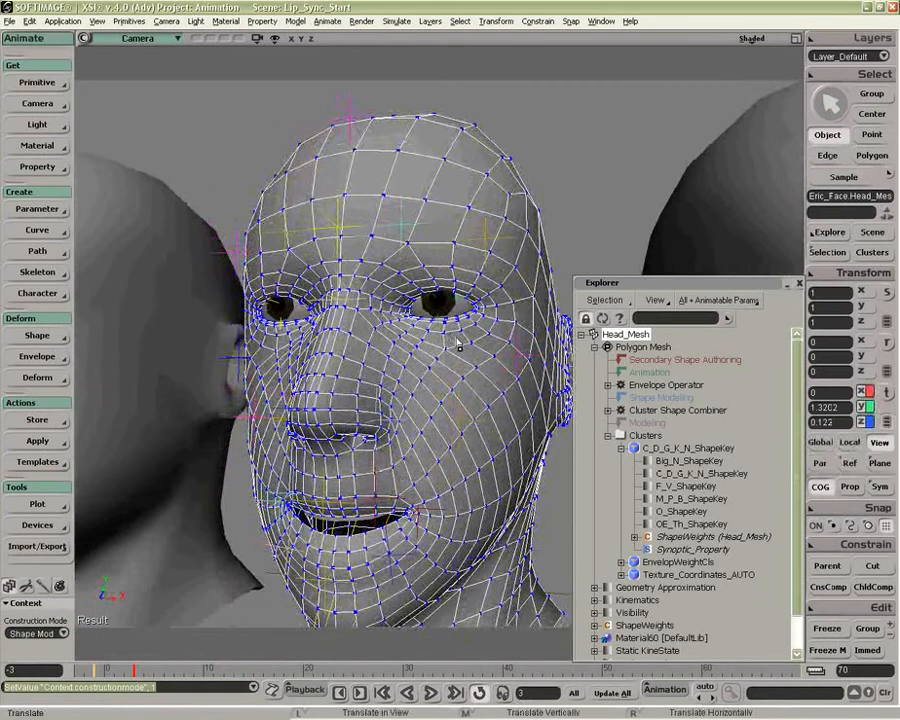
key(ctrl+z)
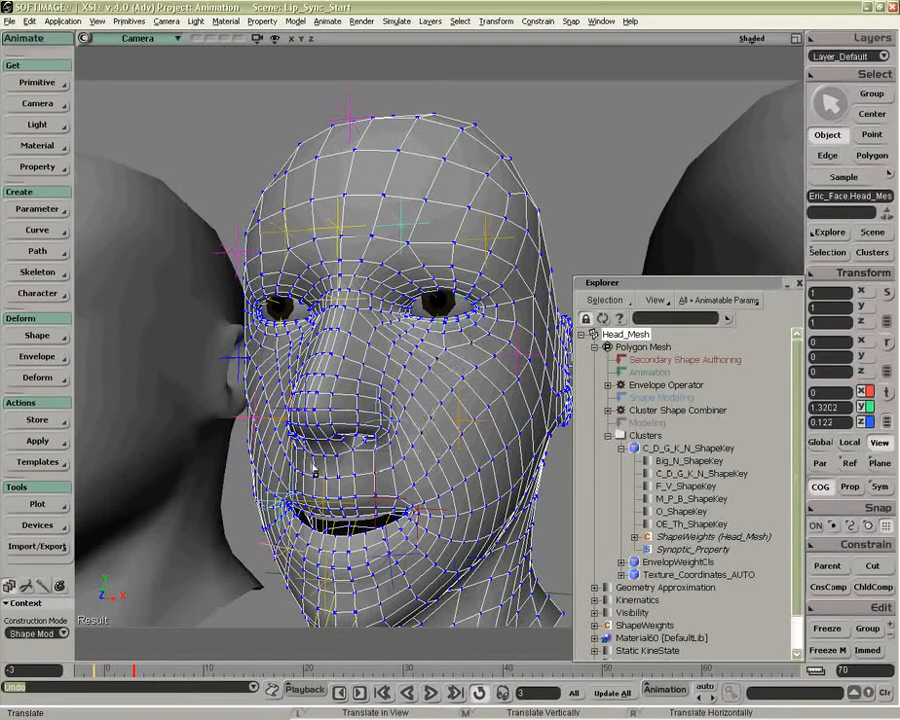
key(o)
mouse_move(428, 418)
mouse_down()
mouse_move(396, 428)
mouse_move(430, 426)
mouse_up()
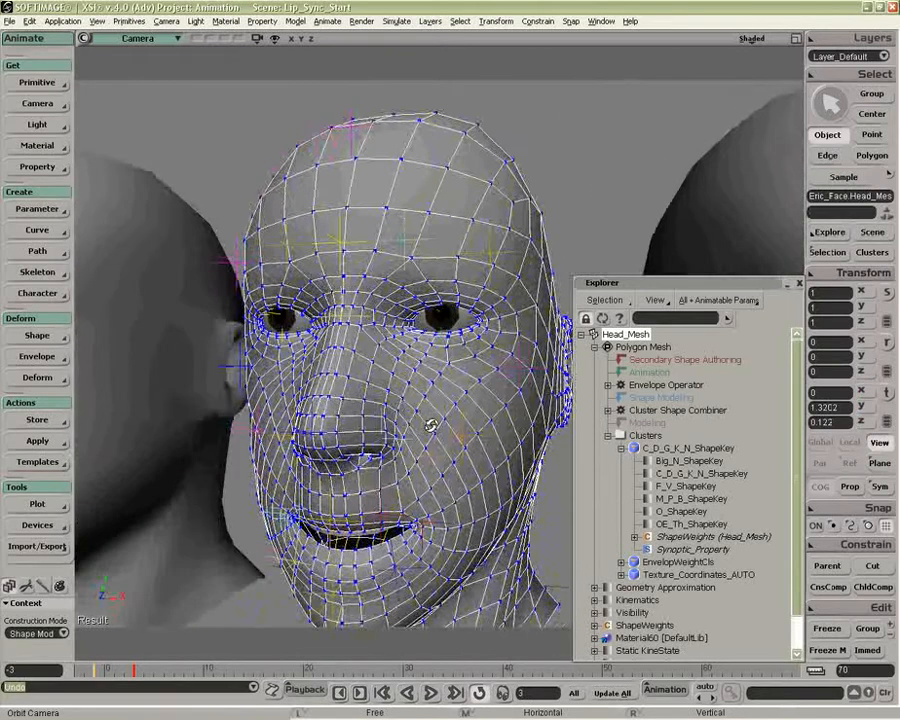
Step: Show the four-view layout, change the Camera viewport to Front, and frame the heads there
click(796, 38)
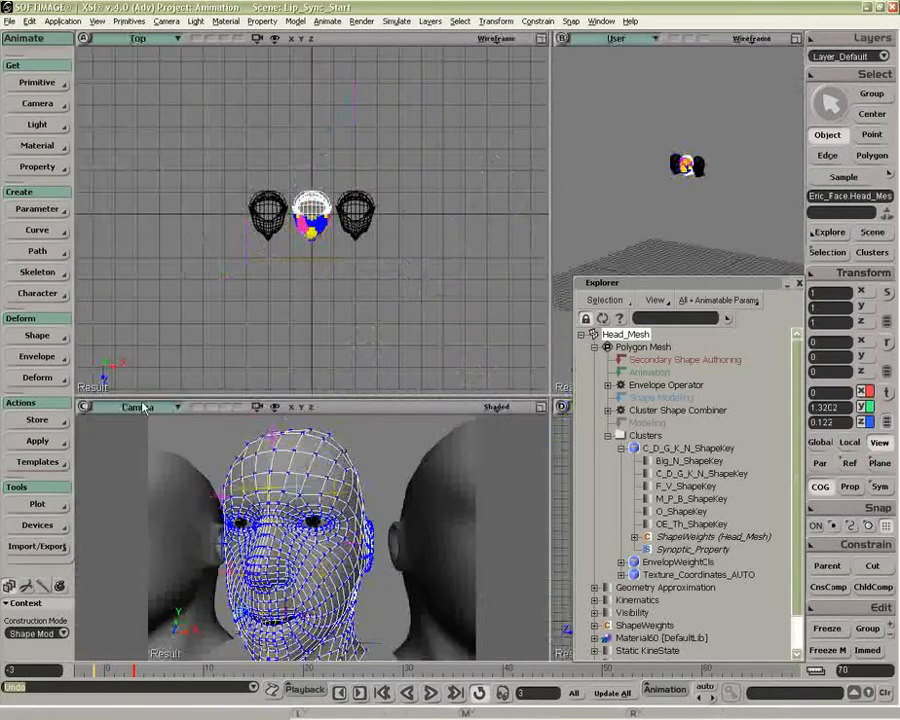
click(138, 38)
click(196, 131)
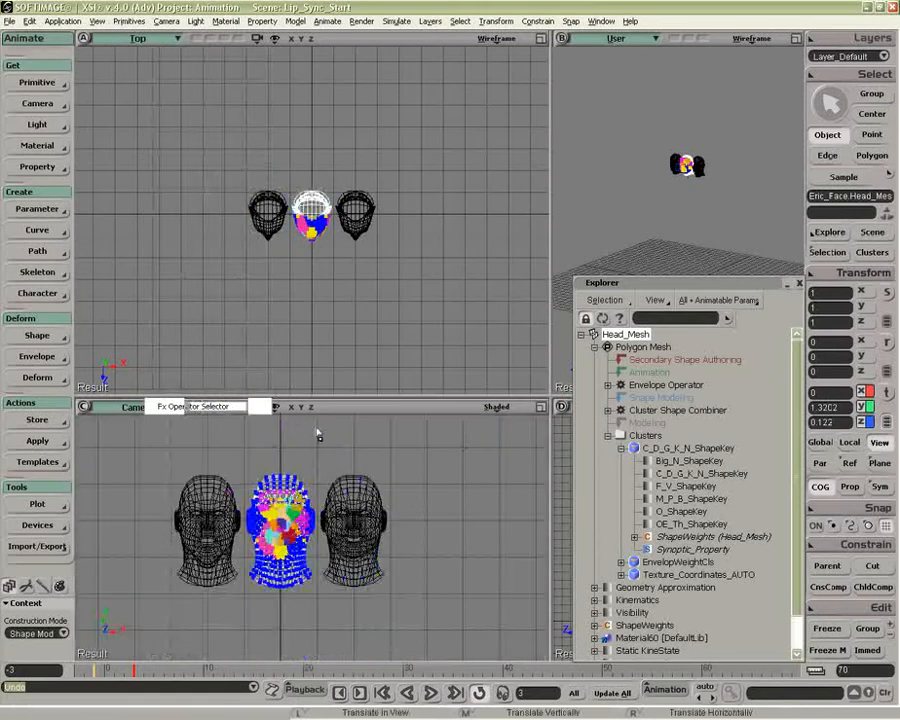
middle_drag(285, 549, 86, 648)
drag(86, 648, 175, 648)
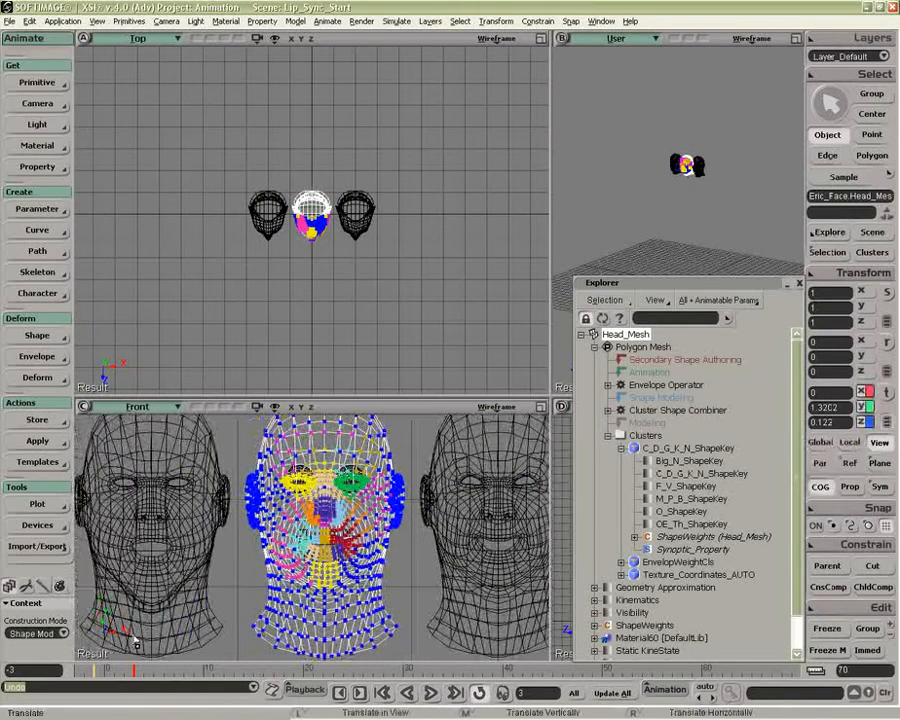
Step: Sync the Front view's construction mode display with the current construction mode
click(524, 407)
mouse_move(477, 510)
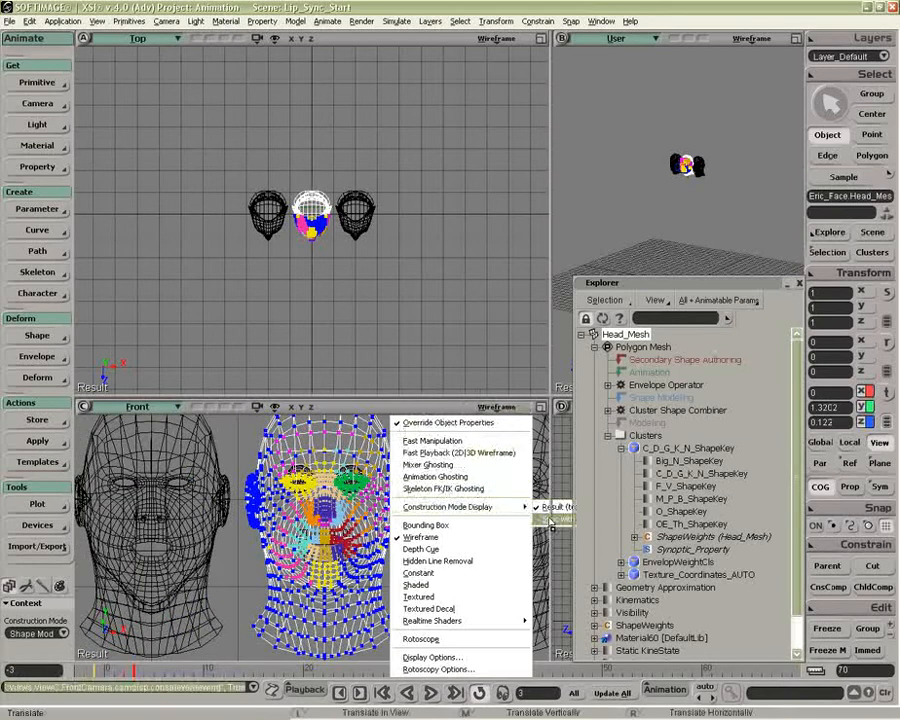
click(580, 507)
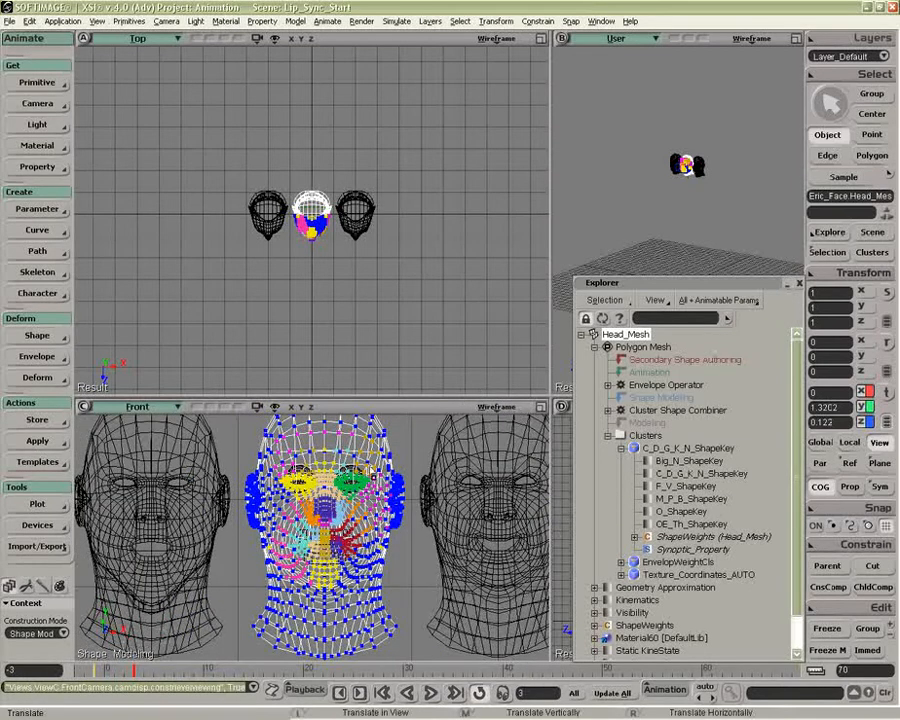
Step: Set the Front view to Shaded display and expand it to the full viewport height
key(z)
middle_click(397, 518)
middle_click(397, 518)
click(488, 407)
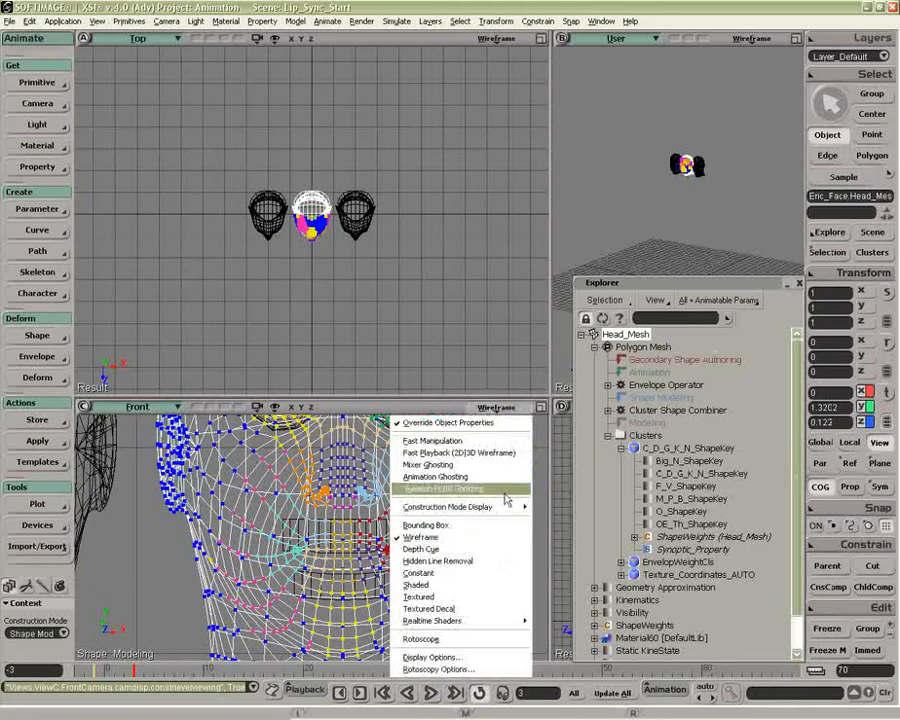
click(470, 585)
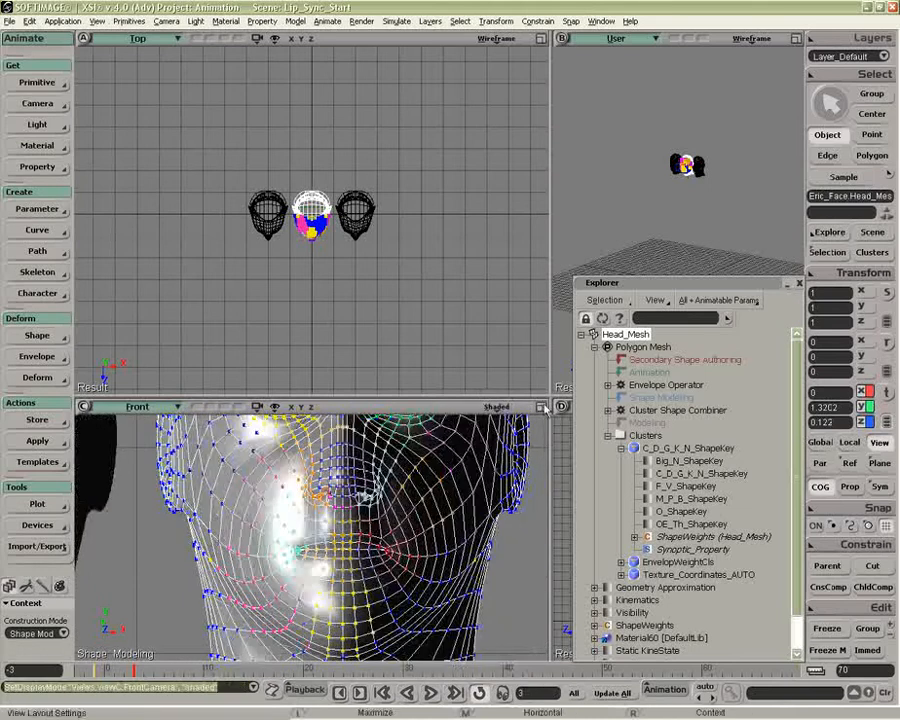
right_click(538, 413)
click(560, 464)
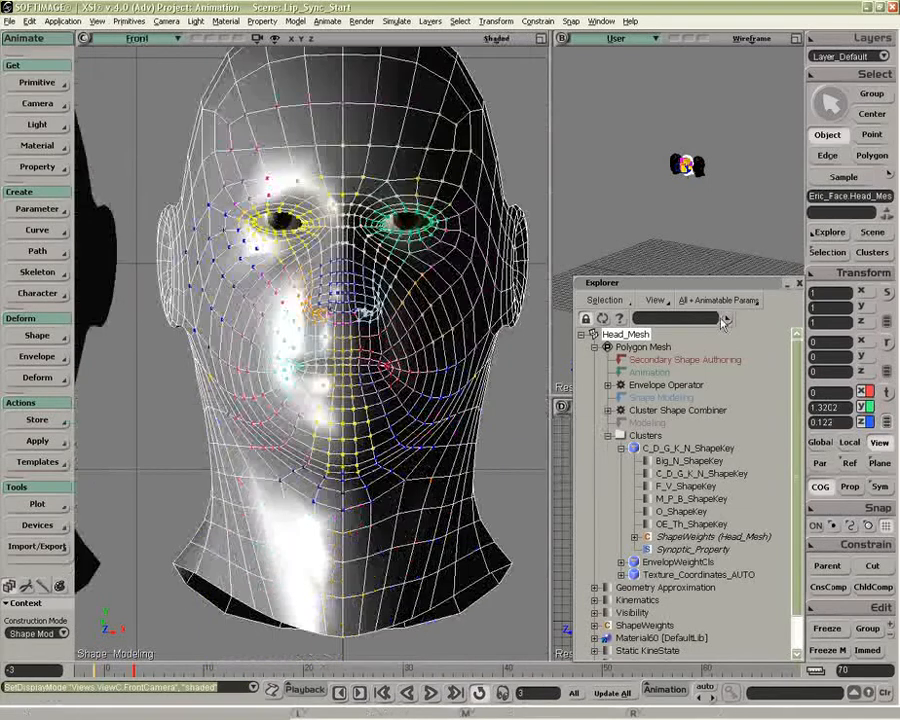
Step: Frame the head mesh in the User view and set that view to Shaded display
key(f)
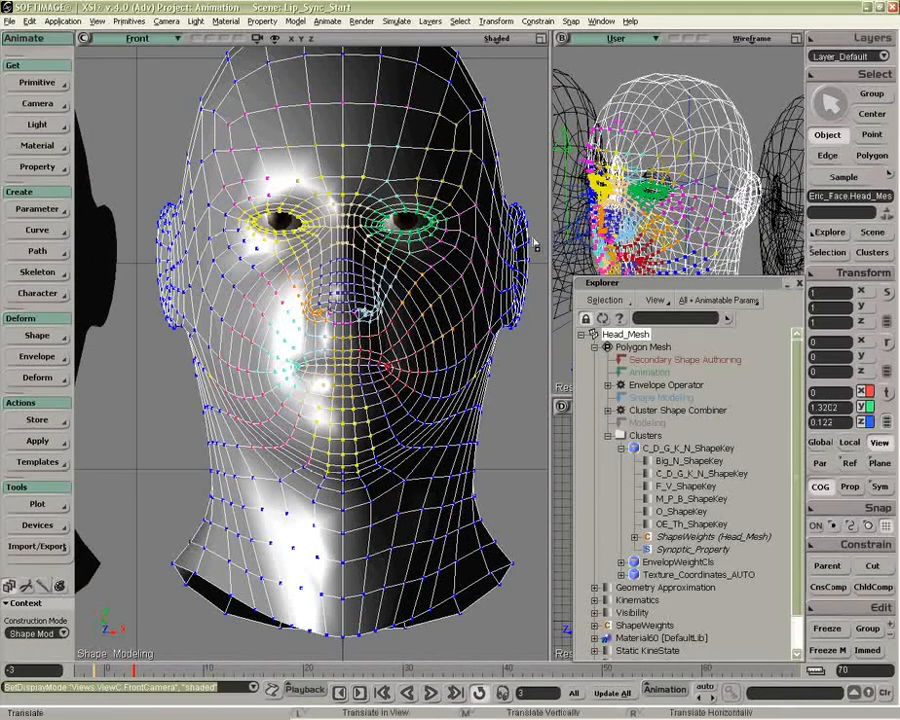
click(752, 38)
click(714, 217)
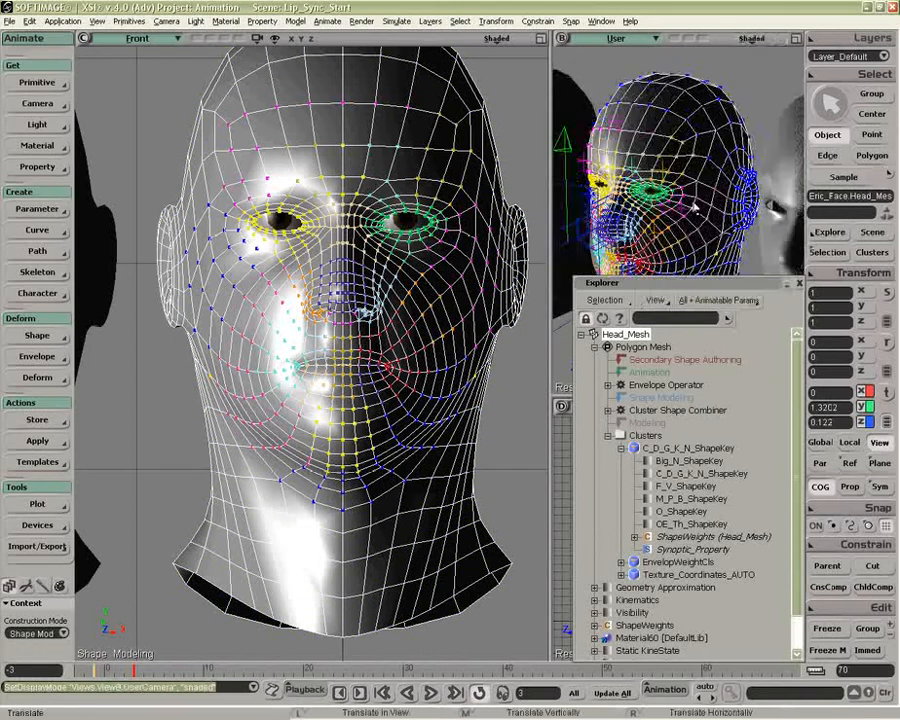
Step: Try pulling a point beside the brow outward on the head mesh, and undo the move
drag(682, 178, 700, 250)
key(o)
key(v)
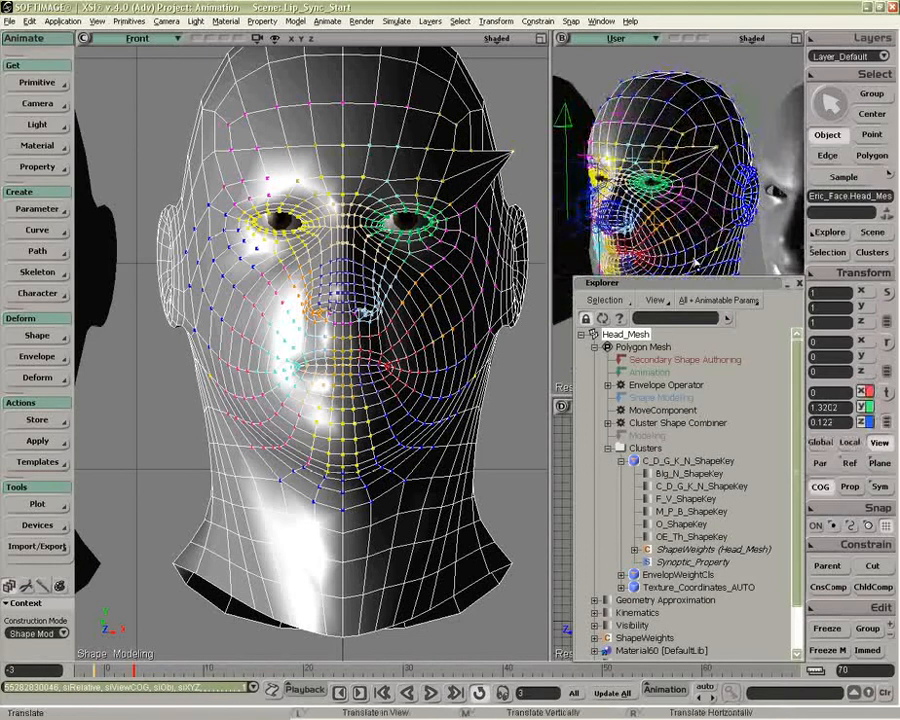
key(ctrl+z)
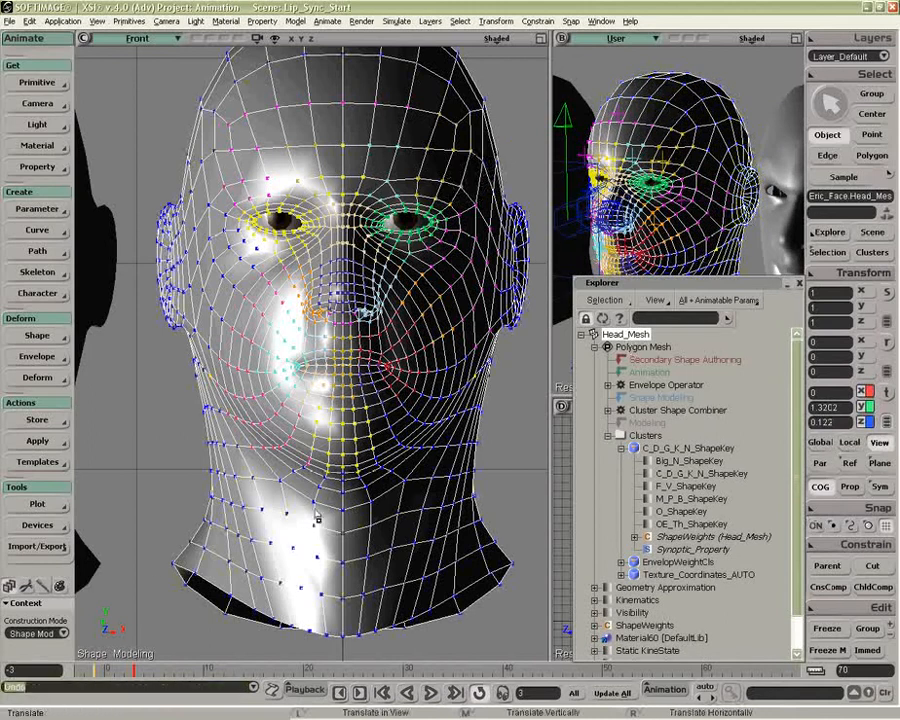
Step: Compare the head's display in Secondary Shape Modeling construction mode, and return to Shape Modeling
click(45, 633)
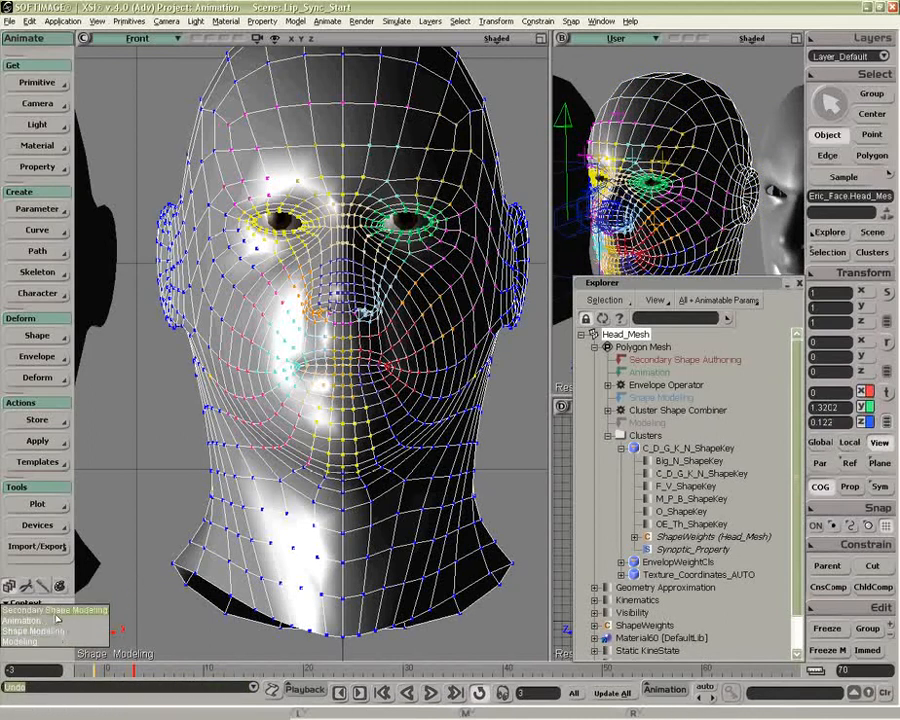
click(55, 611)
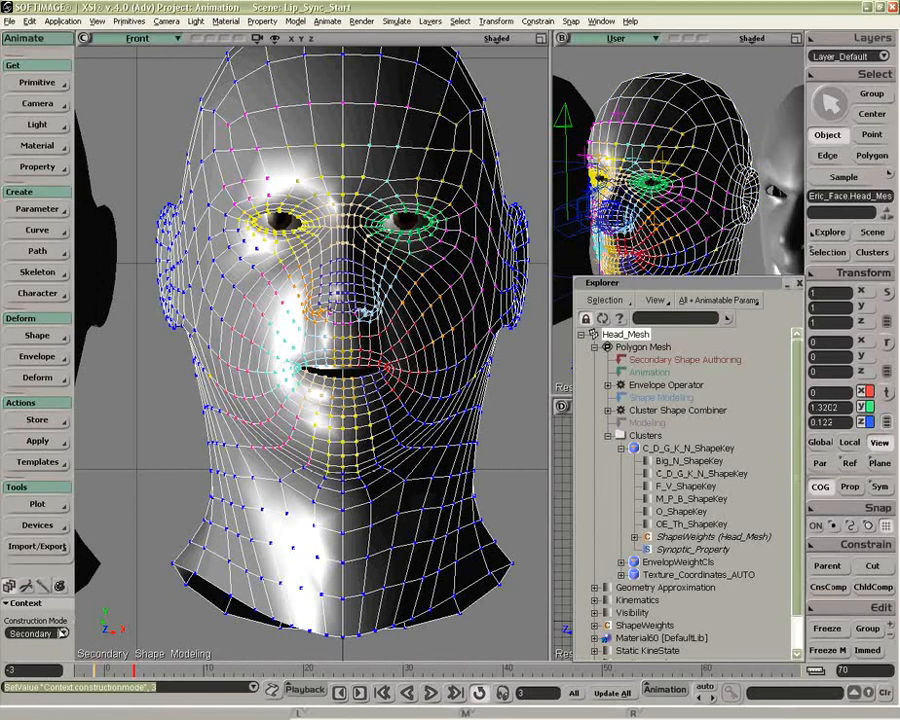
click(62, 633)
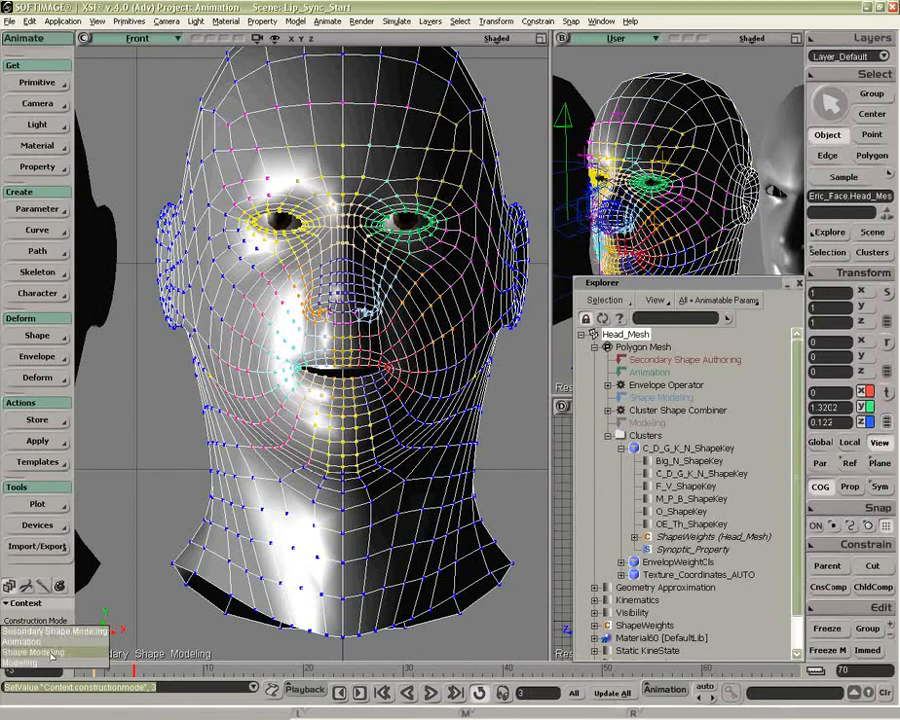
click(52, 654)
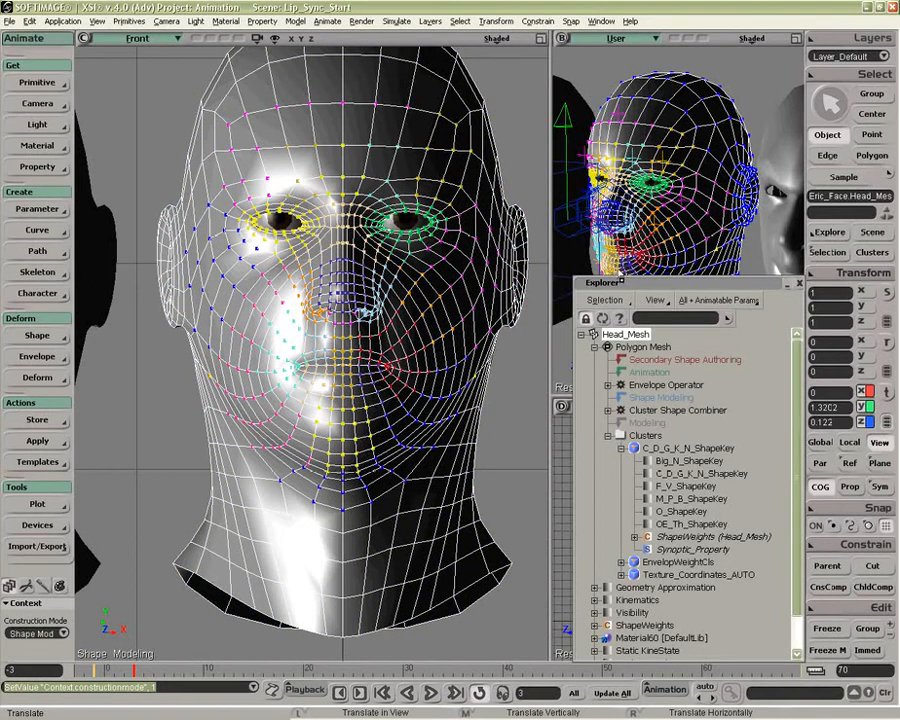
Step: Test the enveloped jaw by rotating JawBone open in the User view, and undo the rotation
drag(627, 284, 569, 374)
key(space)
click(607, 300)
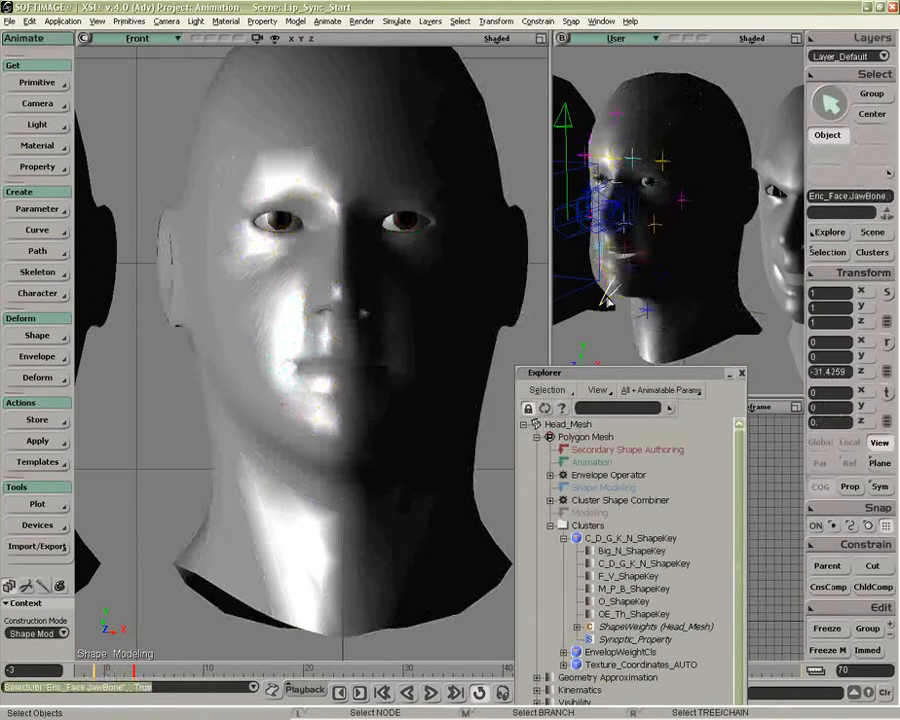
key(c)
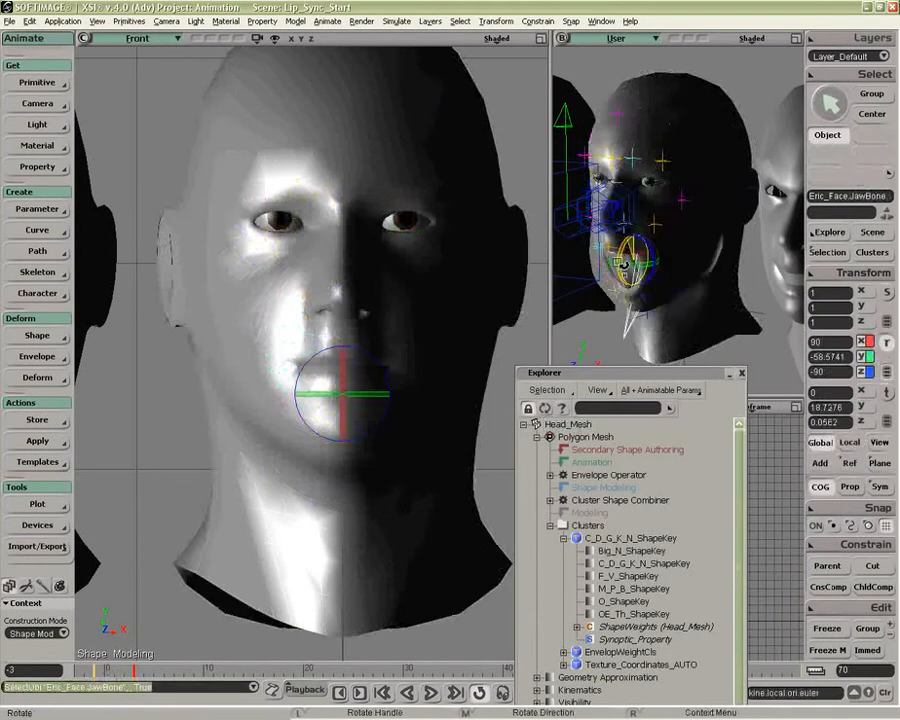
drag(623, 258, 622, 268)
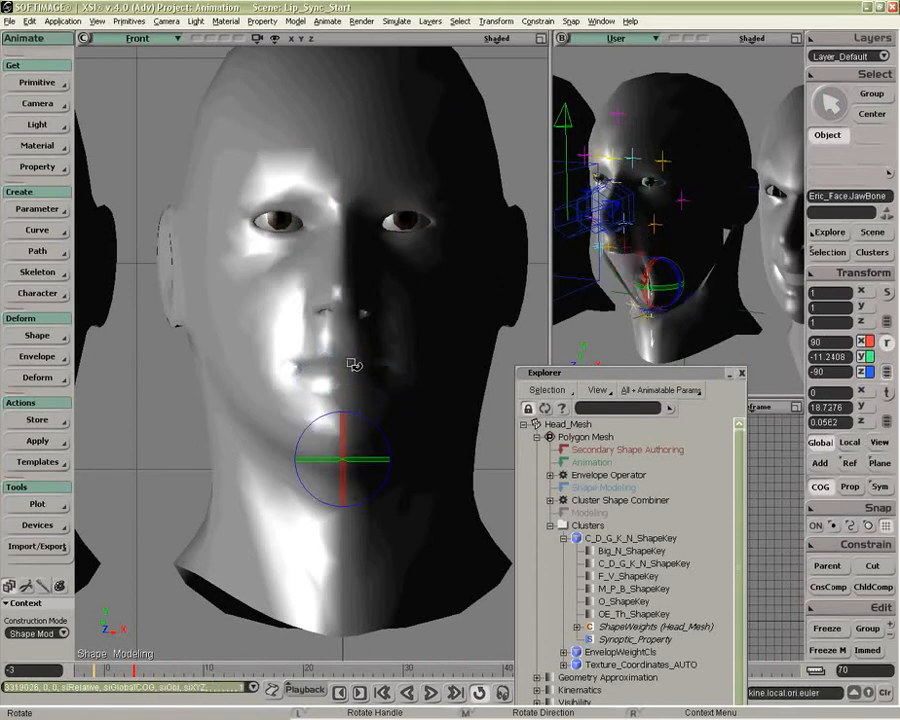
key(ctrl+z)
Step: Reselect the head mesh and move a few individual points on the face, including beside the brow
key(space)
click(362, 358)
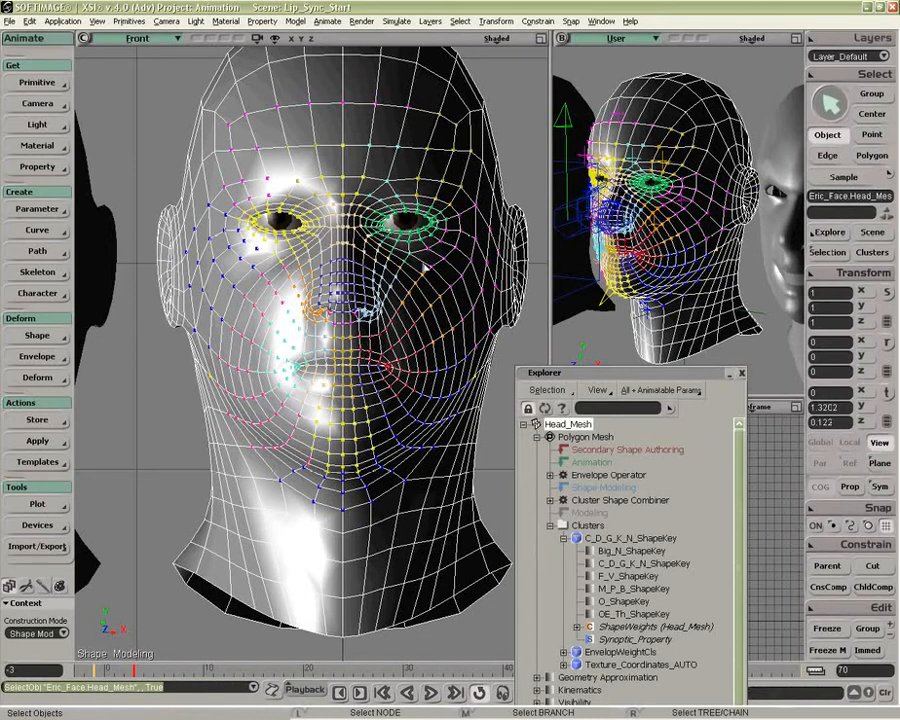
key(v)
drag(463, 182, 424, 170)
key(o)
drag(688, 214, 805, 216)
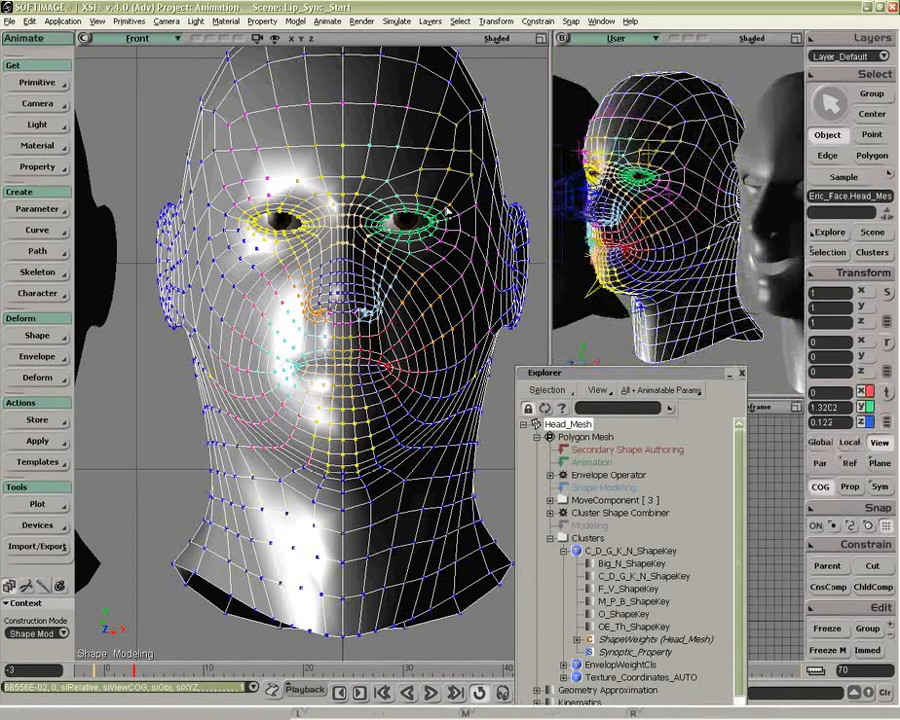
Step: Turn on proportional modification with a distance of about 0.16 and move points around the eye and brow
click(849, 486)
key(r)
drag(438, 213, 424, 230)
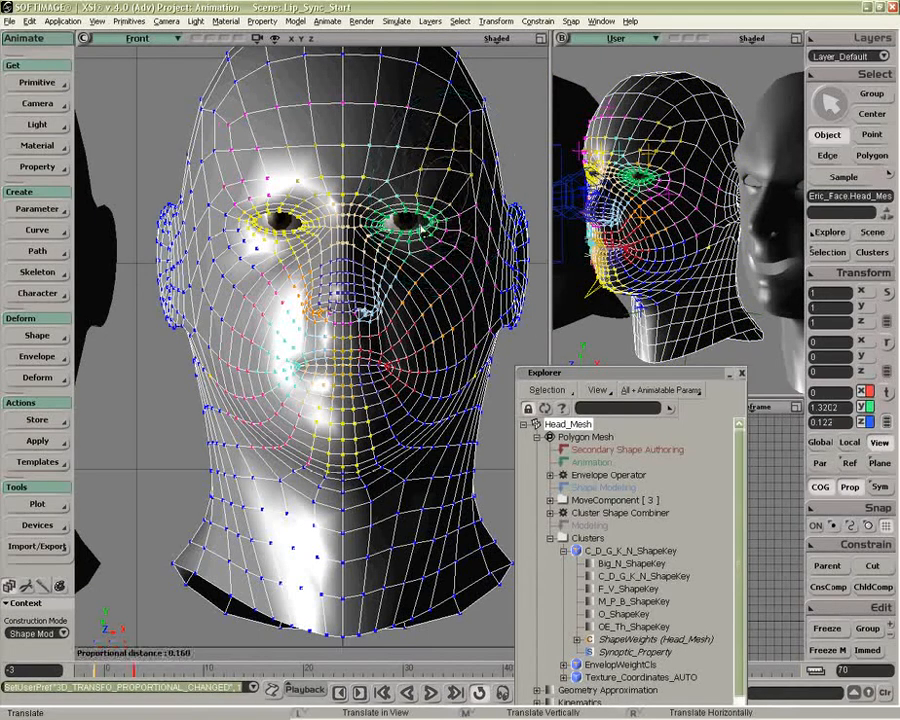
key(m)
drag(422, 182, 461, 214)
key(space)
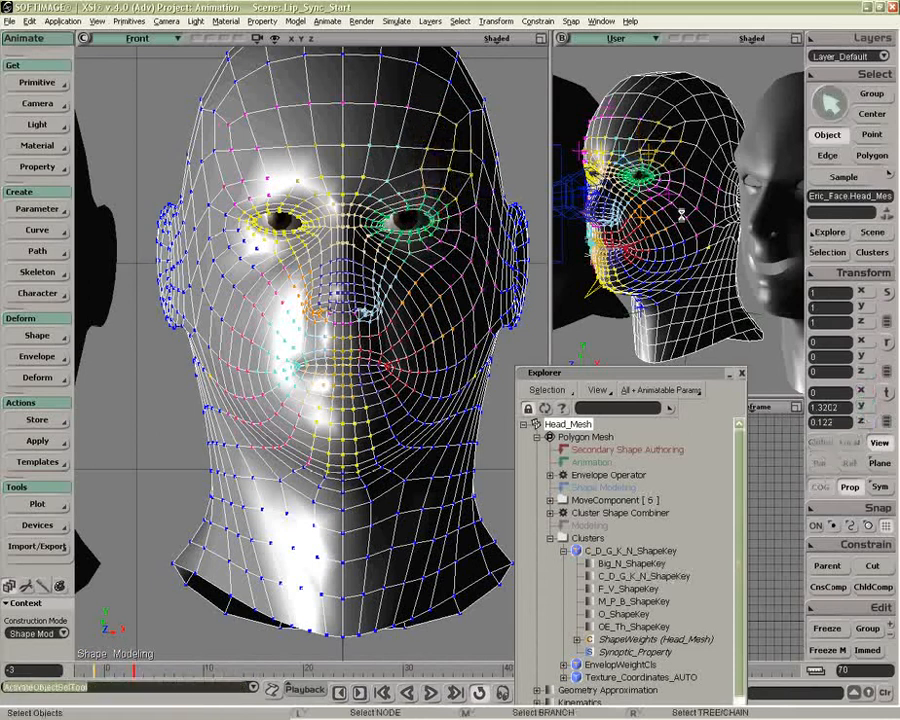
Step: Maximize the User view and switch it to the scene camera to show the result on the head
click(795, 38)
key(o)
mouse_move(524, 254)
mouse_down()
mouse_move(530, 239)
mouse_move(530, 252)
mouse_up()
click(135, 40)
mouse_move(160, 54)
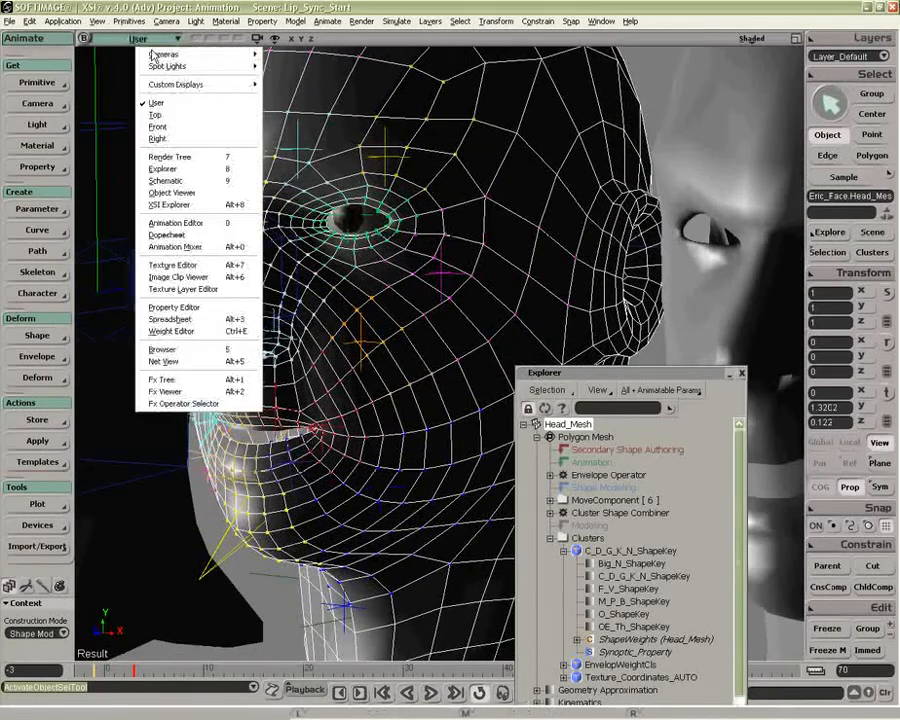
click(278, 48)
mouse_move(404, 204)
mouse_down()
mouse_move(382, 197)
mouse_move(406, 199)
mouse_up()
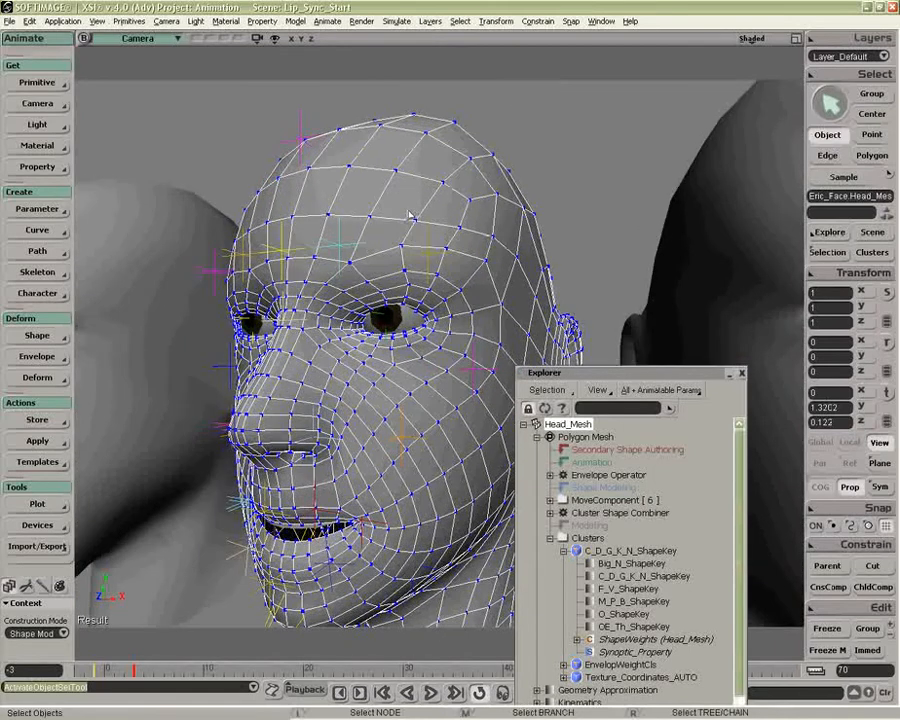
Step: Select the MoveComponent operators under Head_Mesh and examine the edited face in the Camera view
click(606, 500)
click(551, 500)
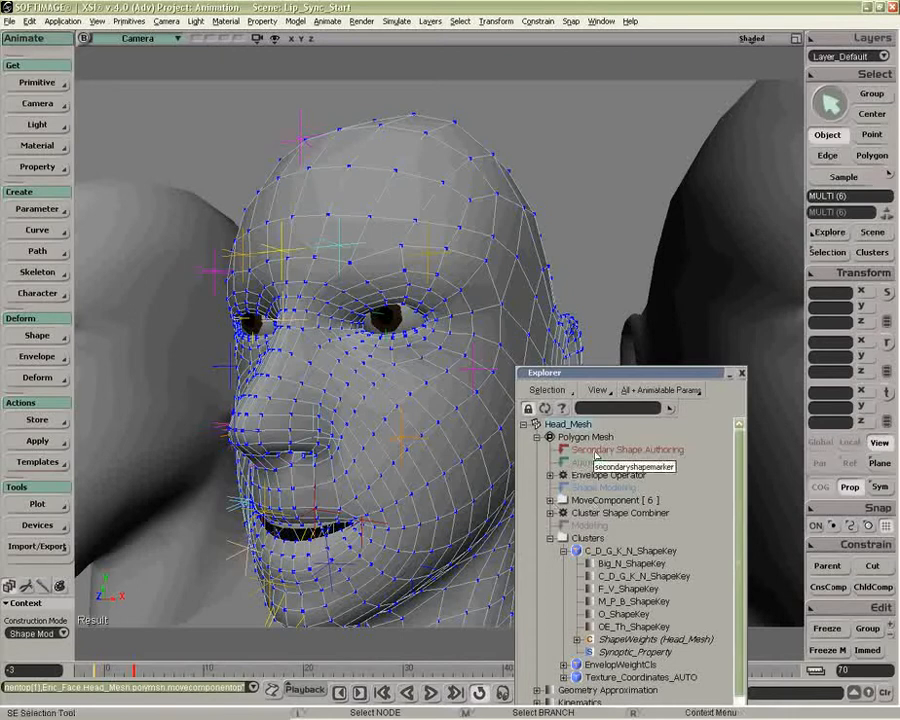
key(z)
drag(402, 489, 419, 447)
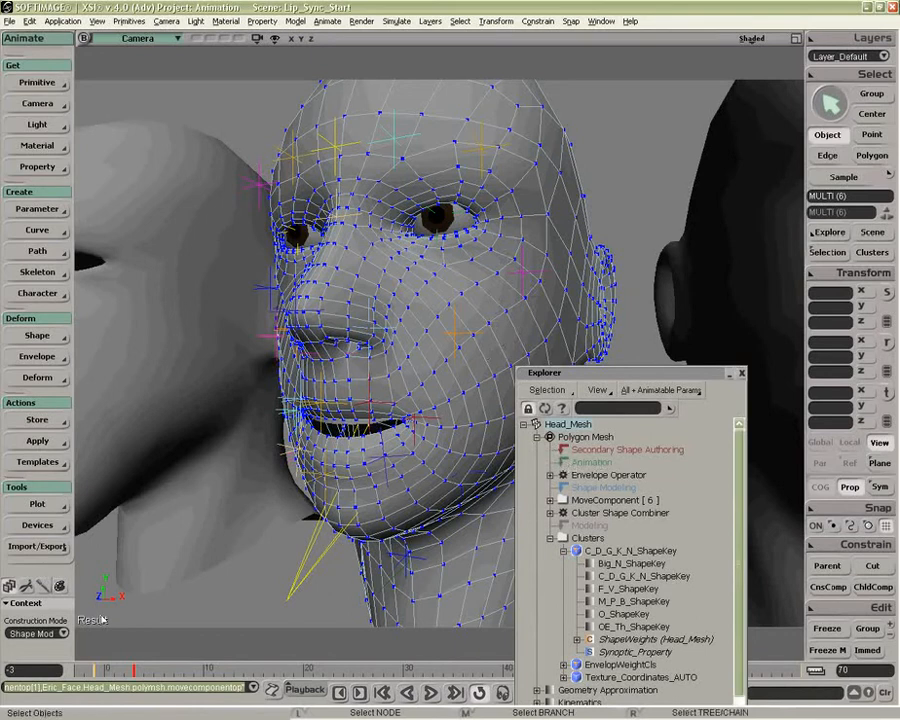
Step: Set the construction mode to Shape Modeling again and select the head mesh together with JawBone
click(40, 633)
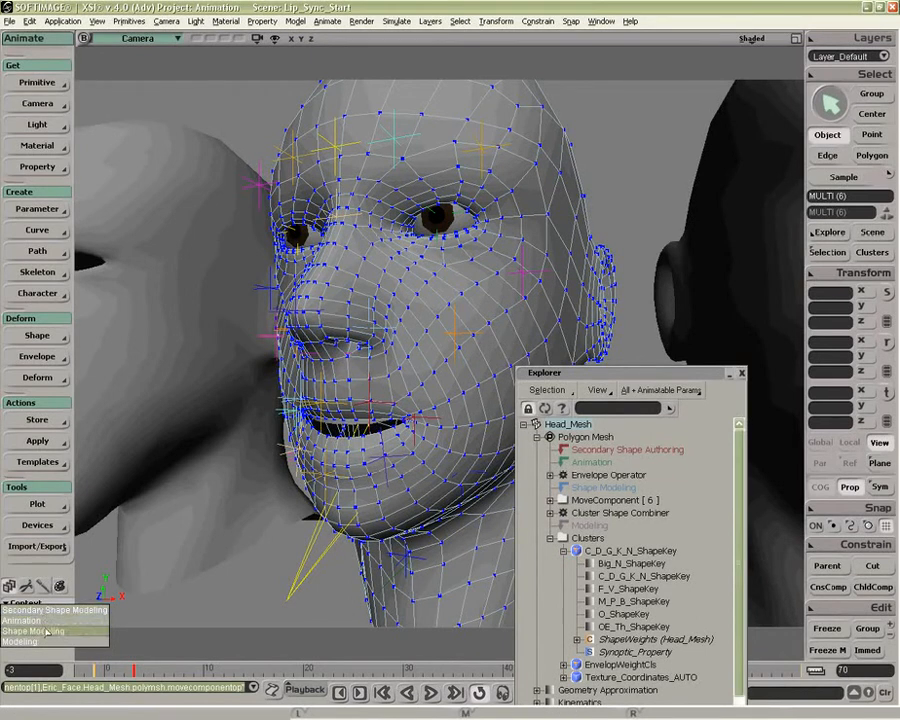
click(46, 632)
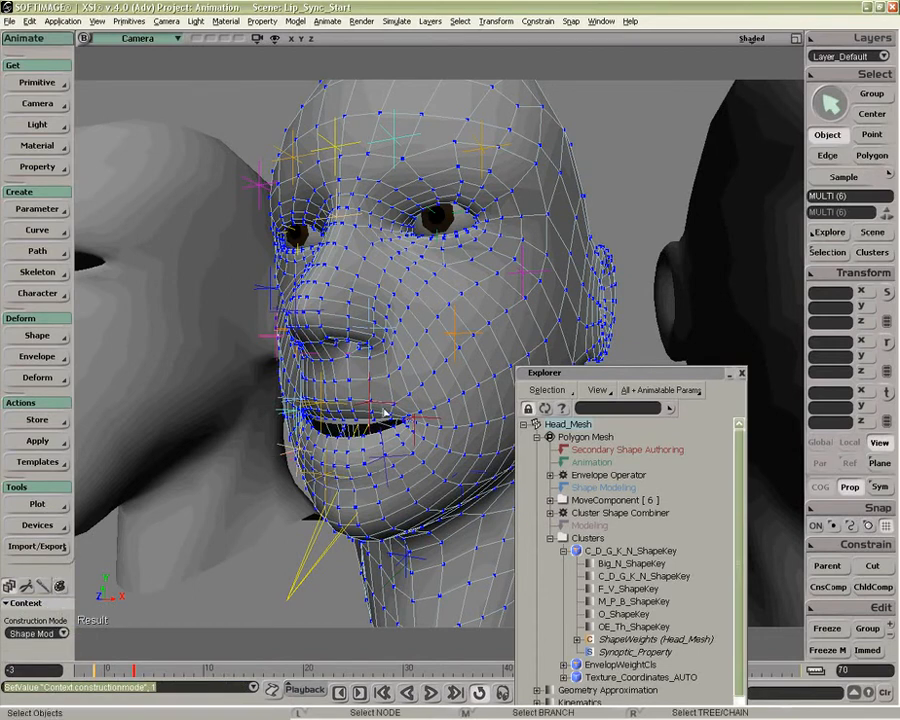
click(408, 372)
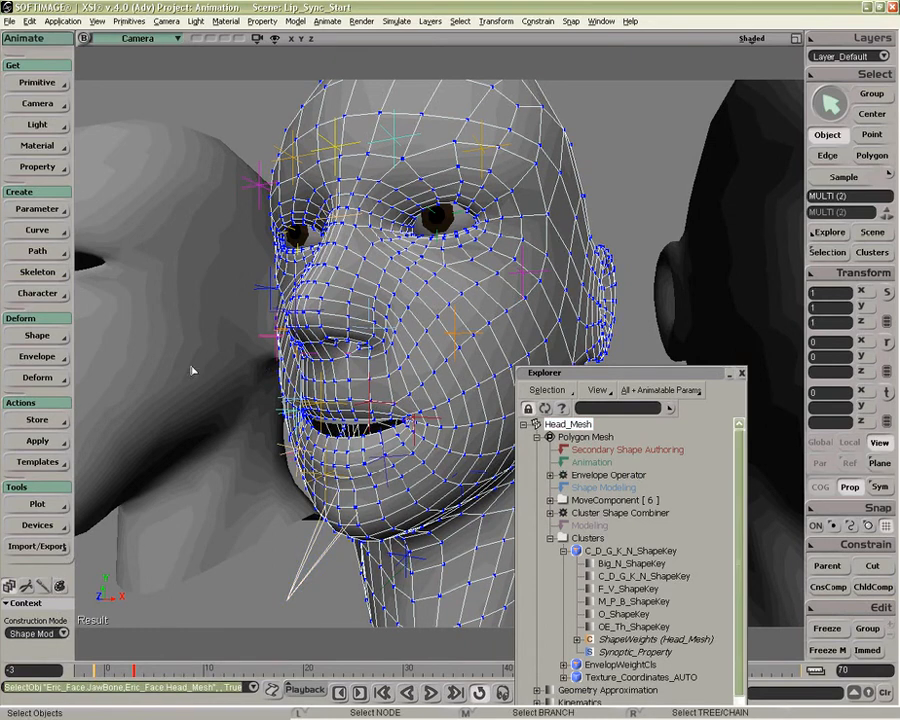
Step: Save the sculpted face as a new shape key on Head_Mesh and locate its clip in the expanded shape tracks of the animation mixer
click(37, 336)
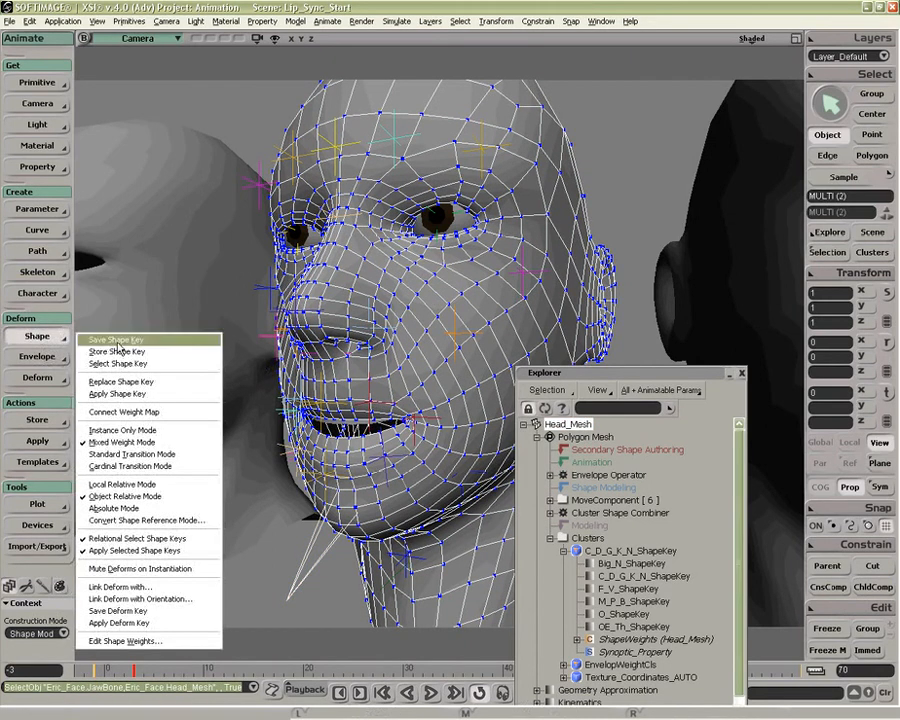
click(133, 340)
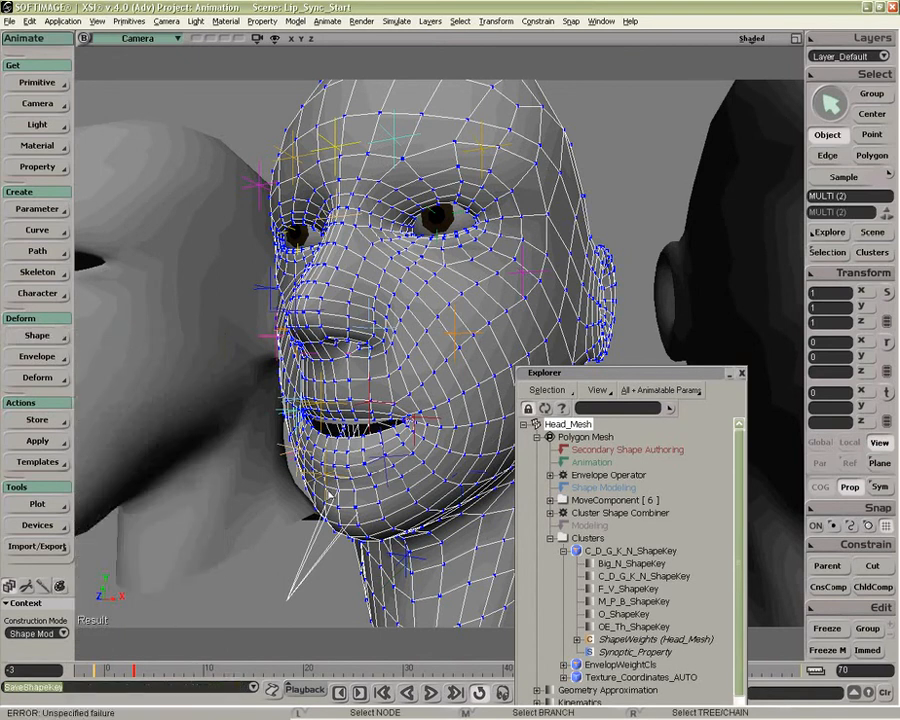
key(alt+0)
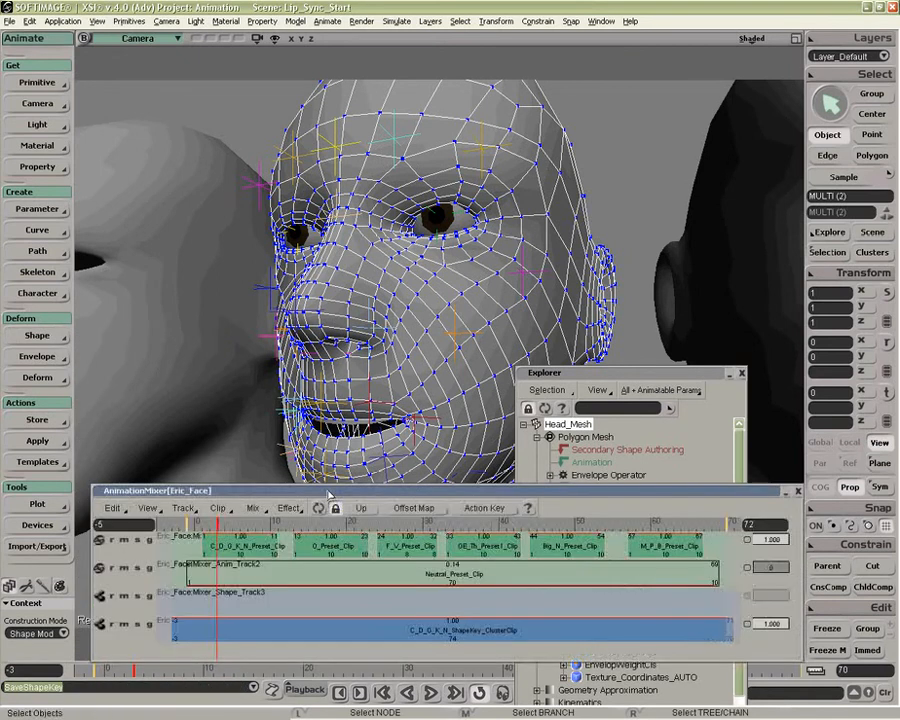
double_click(430, 637)
mouse_move(795, 540)
mouse_down()
mouse_move(796, 573)
mouse_move(786, 578)
mouse_move(781, 530)
mouse_up()
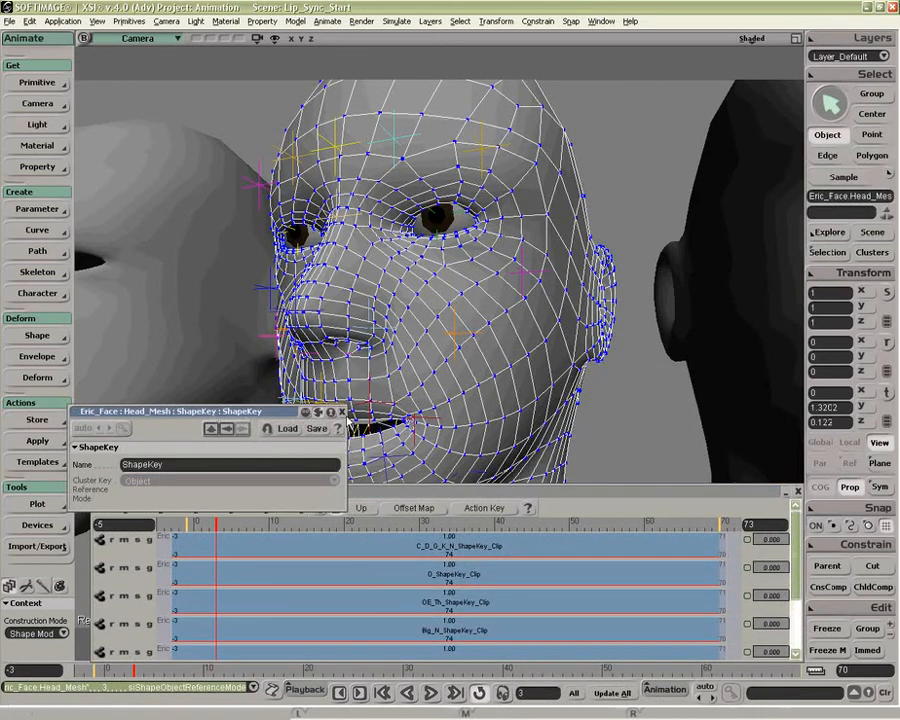
click(342, 412)
drag(795, 538, 789, 598)
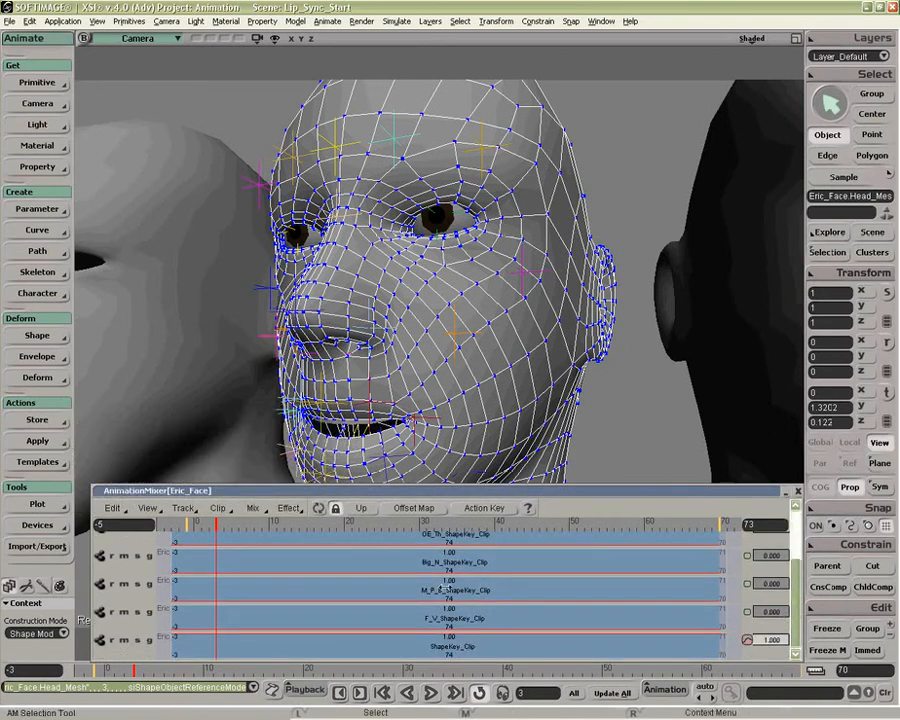
Step: Open the shape weights of Head_Mesh and rename the custom parameter ShapeKey_Mix_Weight to Spock
click(37, 335)
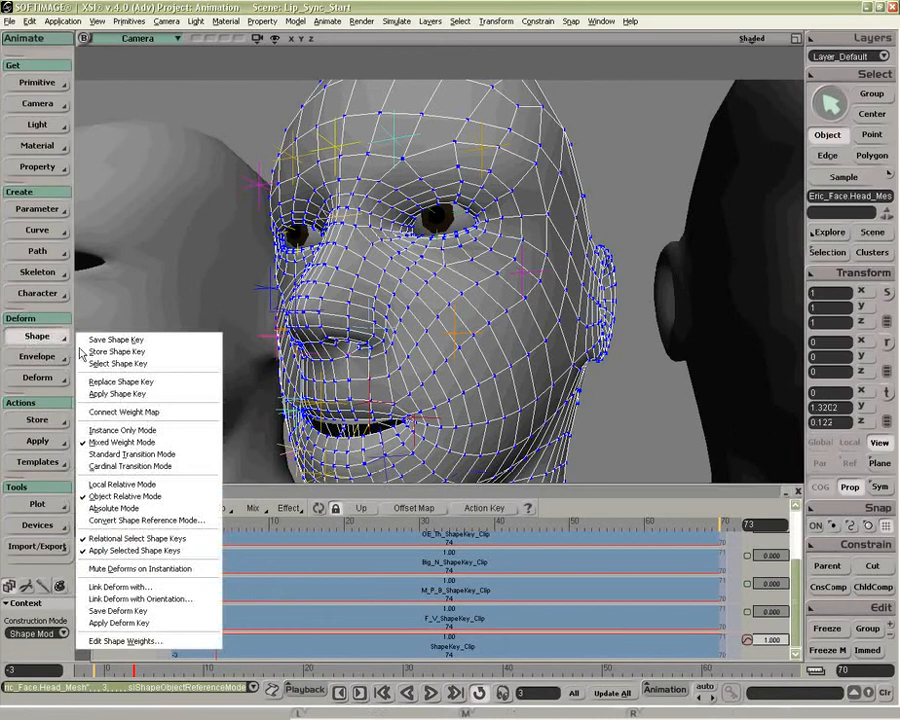
click(125, 640)
drag(200, 350, 268, 220)
click(181, 404)
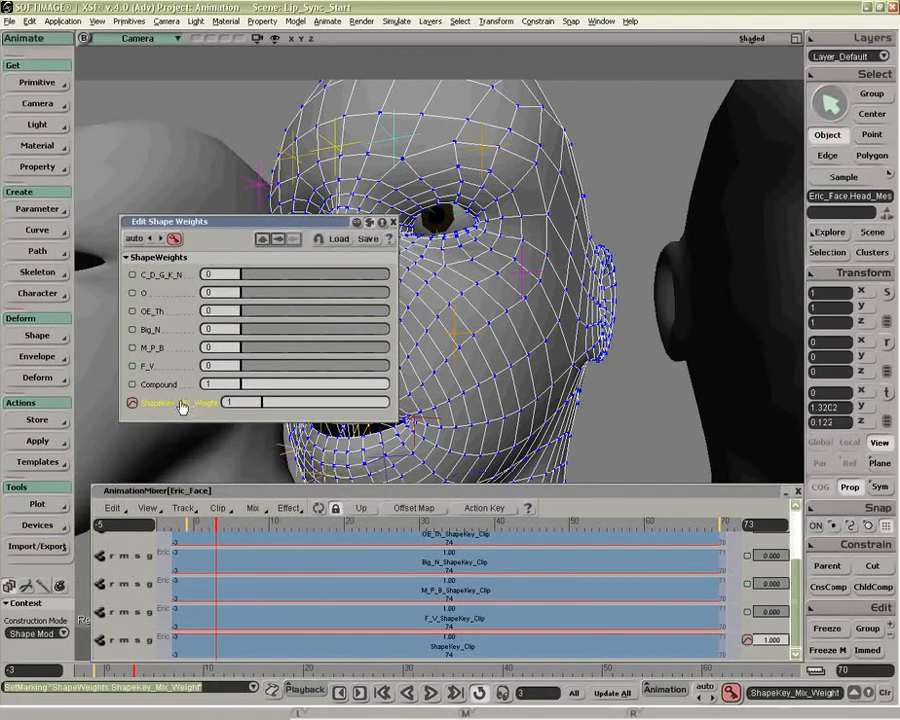
click(37, 209)
click(109, 267)
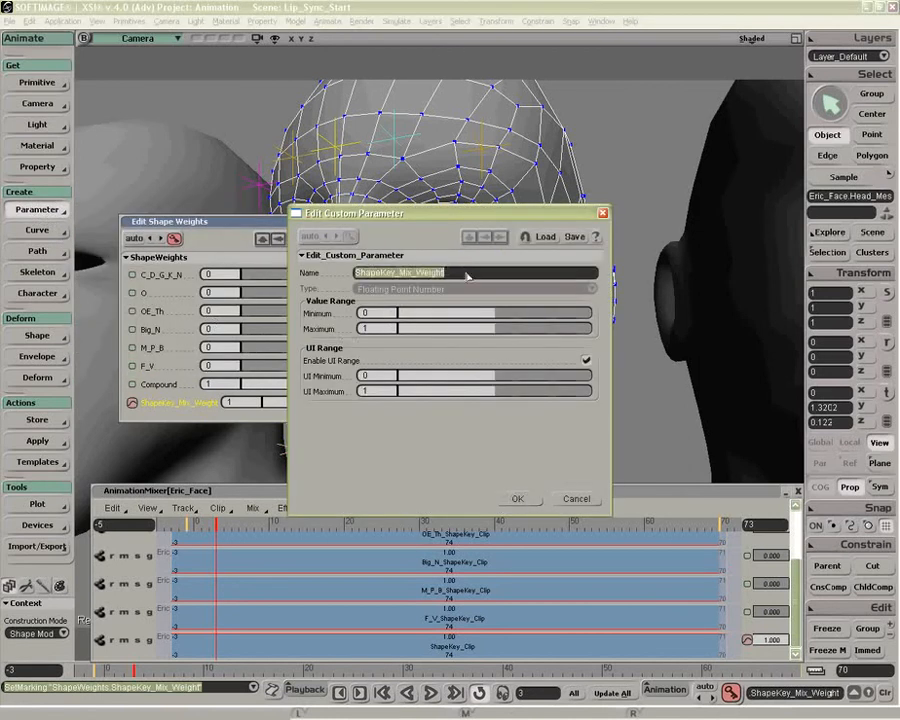
text(Spock)
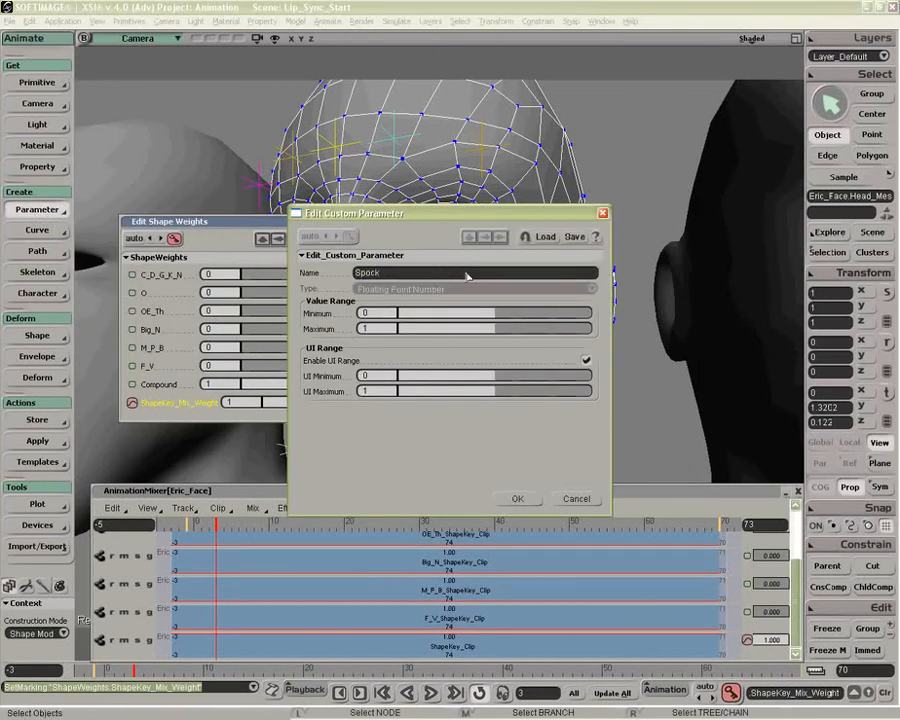
click(520, 499)
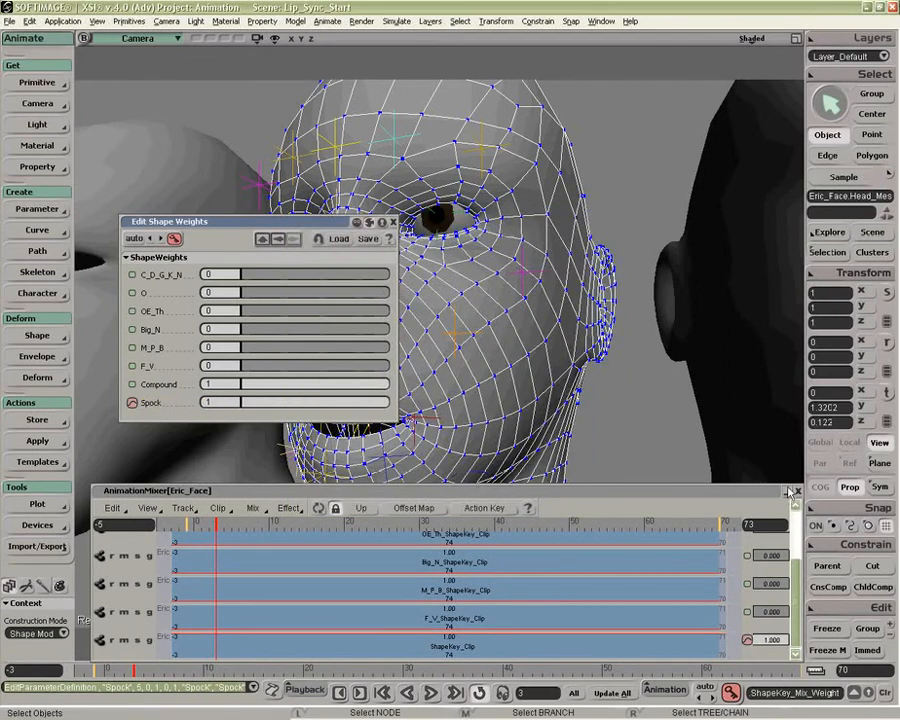
Step: Close the animation mixer and blend the shape weights: Spock 0, O about 0.08, OE_Th about 0.16 and M_P_B about 0.45
click(797, 491)
drag(363, 400, 240, 403)
drag(262, 274, 300, 322)
mouse_move(245, 402)
mouse_down()
mouse_move(388, 402)
mouse_move(240, 404)
mouse_up()
drag(350, 275, 268, 298)
drag(262, 311, 308, 348)
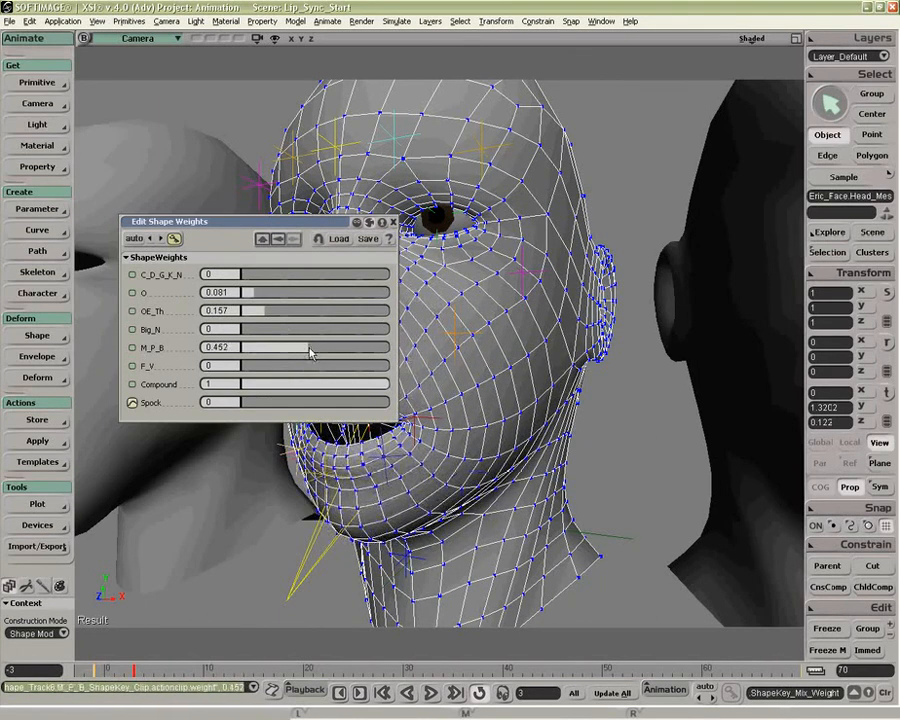
drag(324, 224, 234, 407)
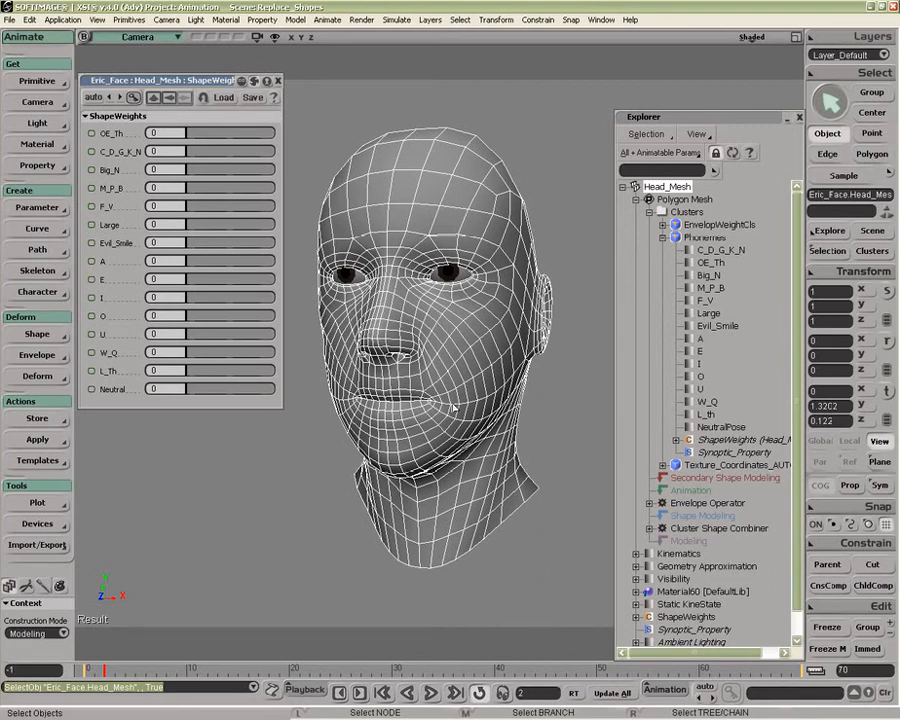
Step: Switch to Shape Modeling mode and blend Evil_Smile at 1, U at 0.68, I at 0.28, C_D_G_K_N at 0.232 and OE_Th at 0.536
click(59, 632)
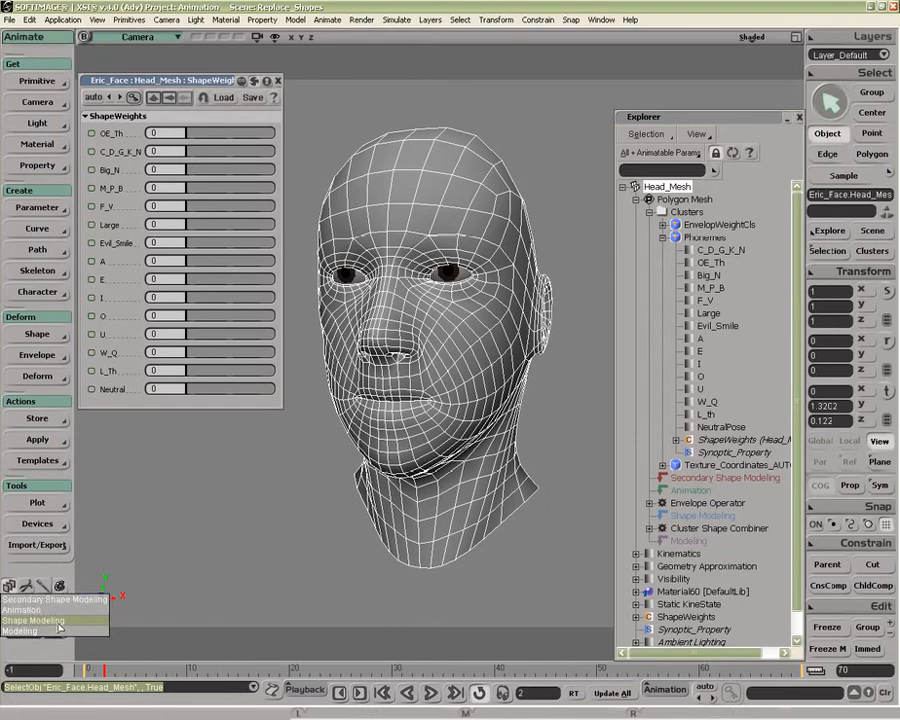
click(59, 620)
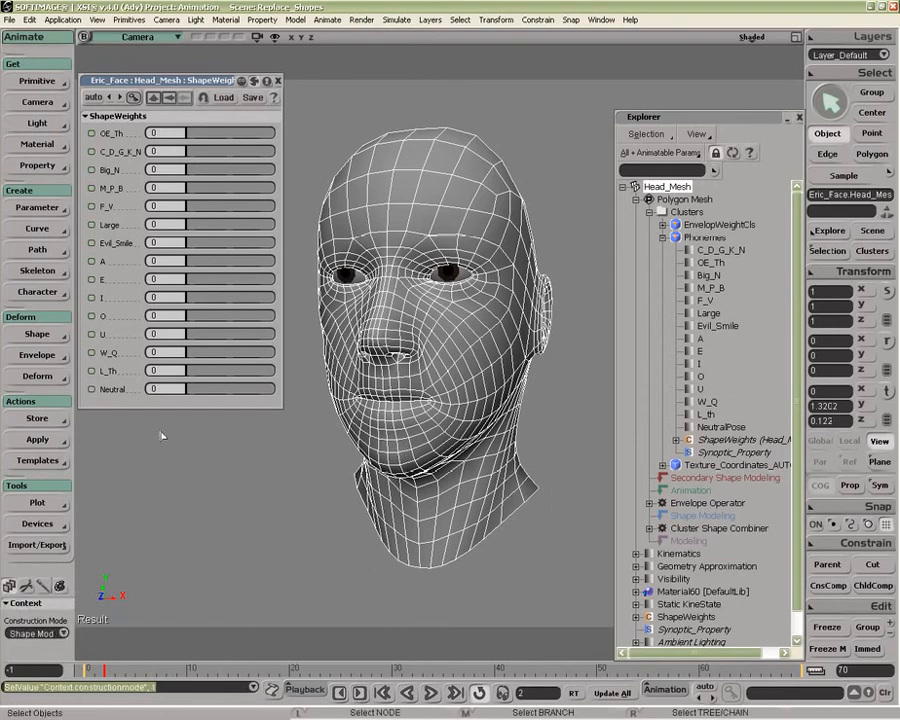
drag(160, 242, 318, 243)
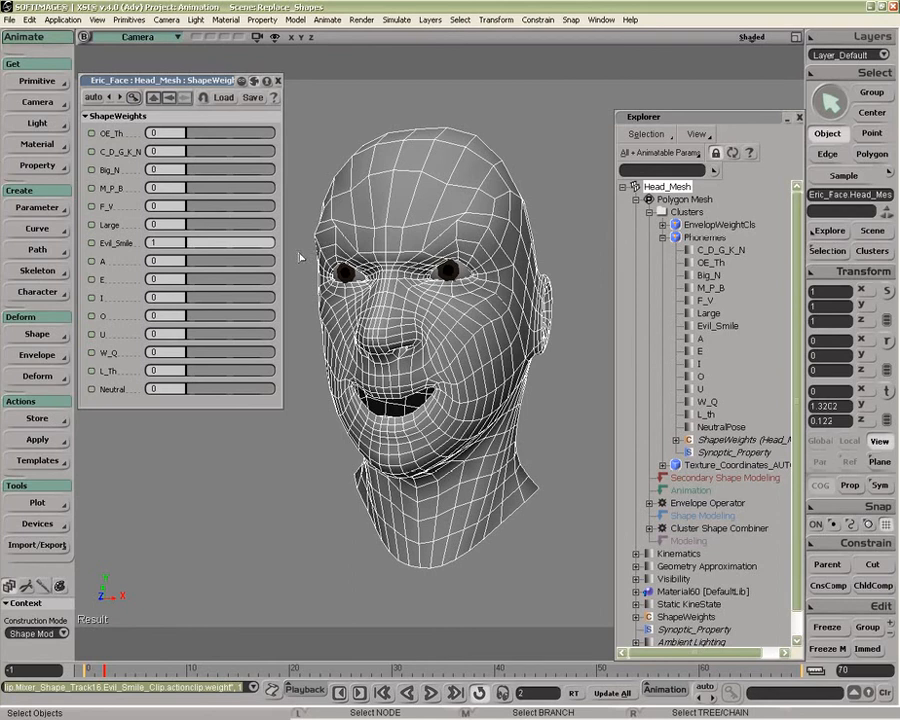
drag(191, 338, 247, 335)
drag(194, 298, 211, 299)
drag(189, 151, 236, 140)
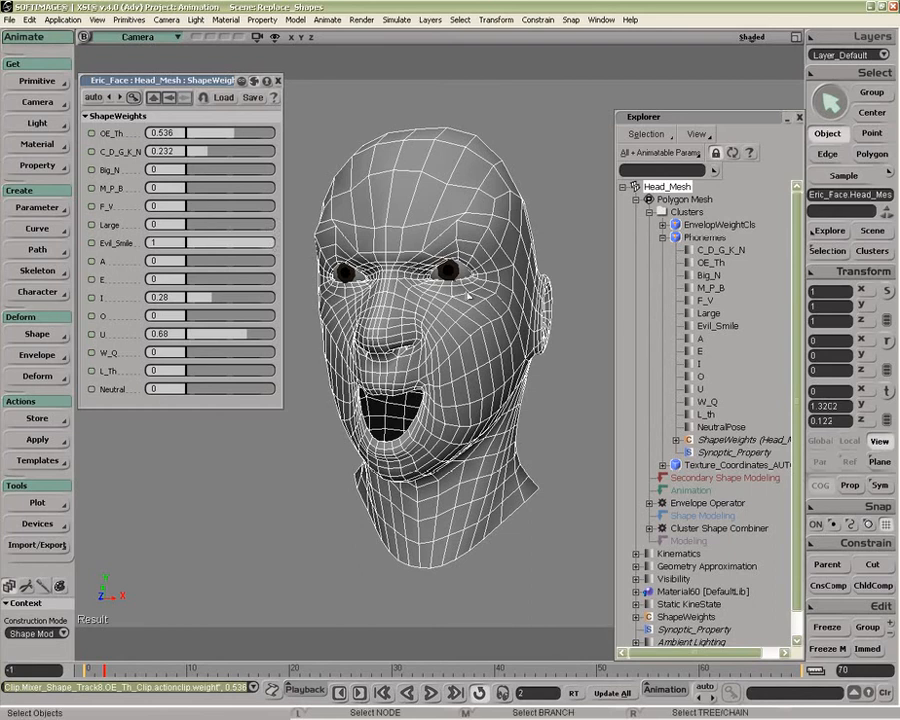
Step: Replace the Evil_Smile shape key in the Phonemes cluster with the currently blended face
click(716, 327)
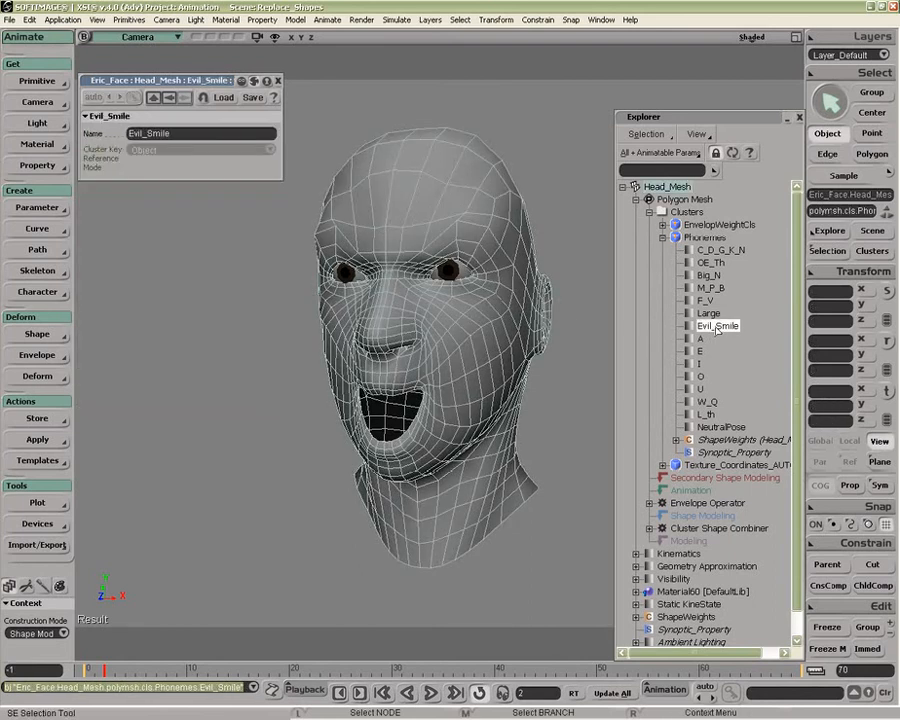
click(58, 334)
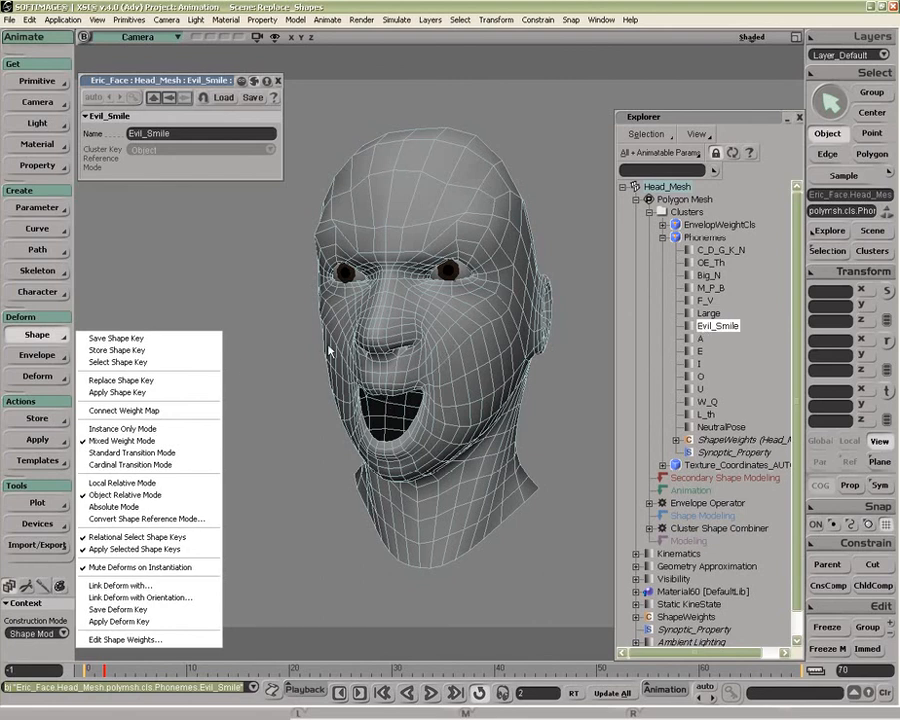
click(170, 381)
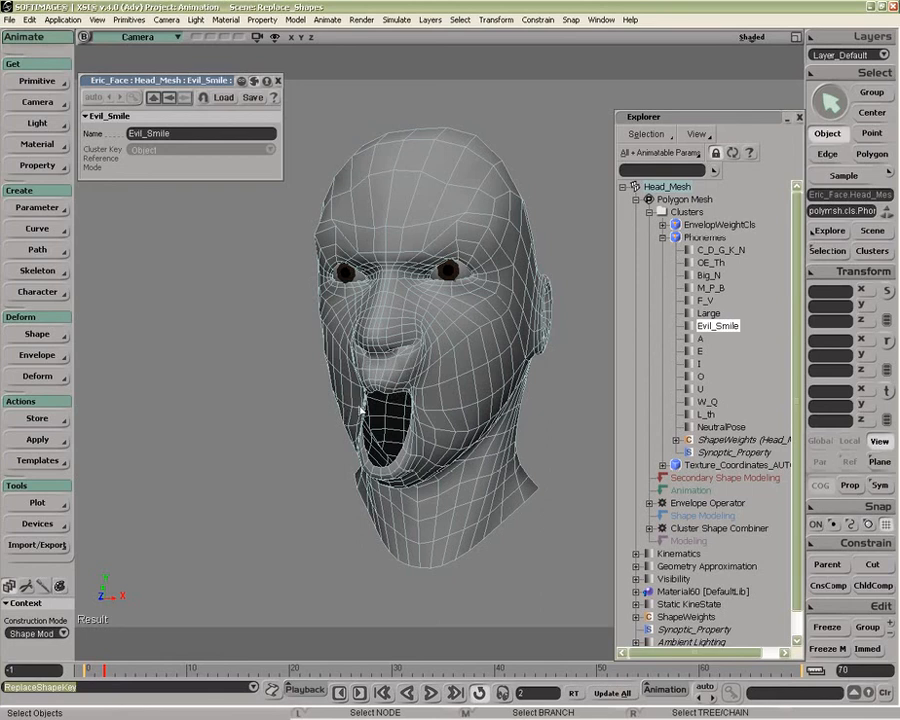
Step: Reselect the head mesh, open its shape weights and set OE_Th, C_D_G_K_N, I and U to 0
click(364, 410)
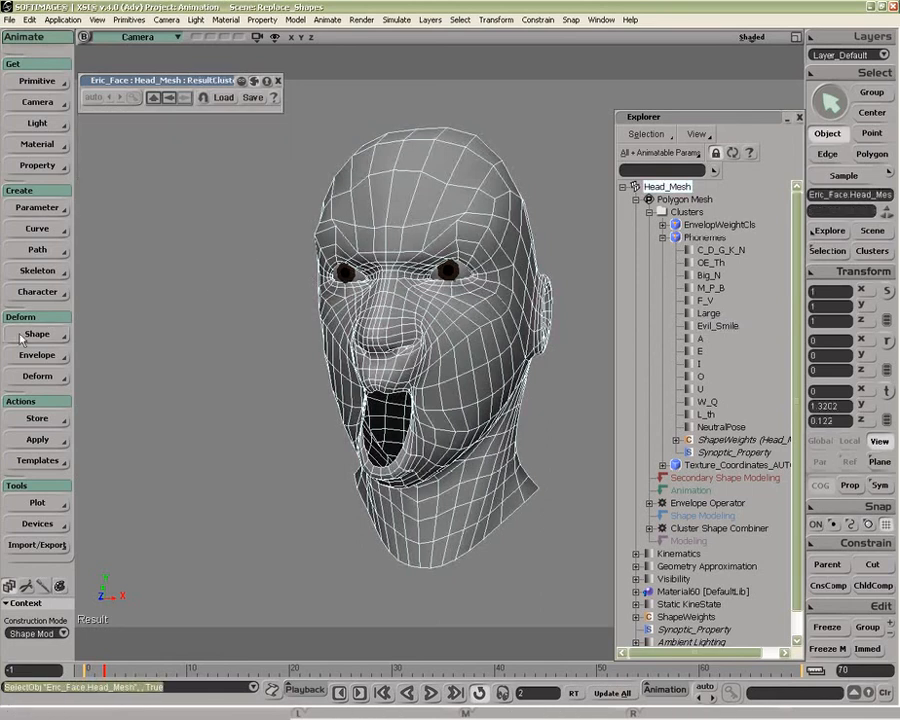
click(20, 336)
click(100, 456)
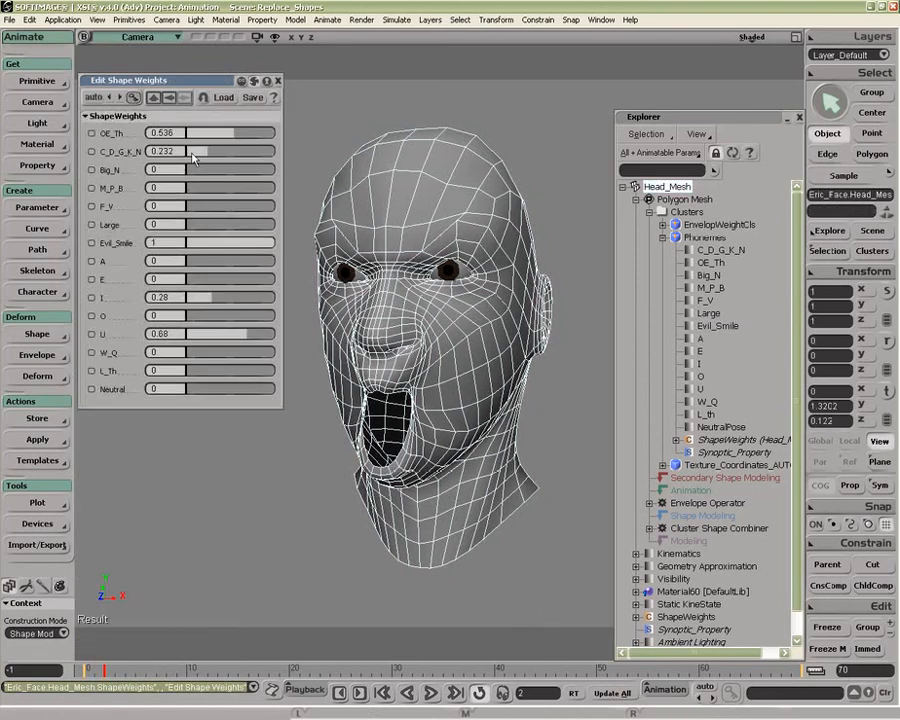
drag(218, 136, 159, 151)
drag(209, 298, 166, 299)
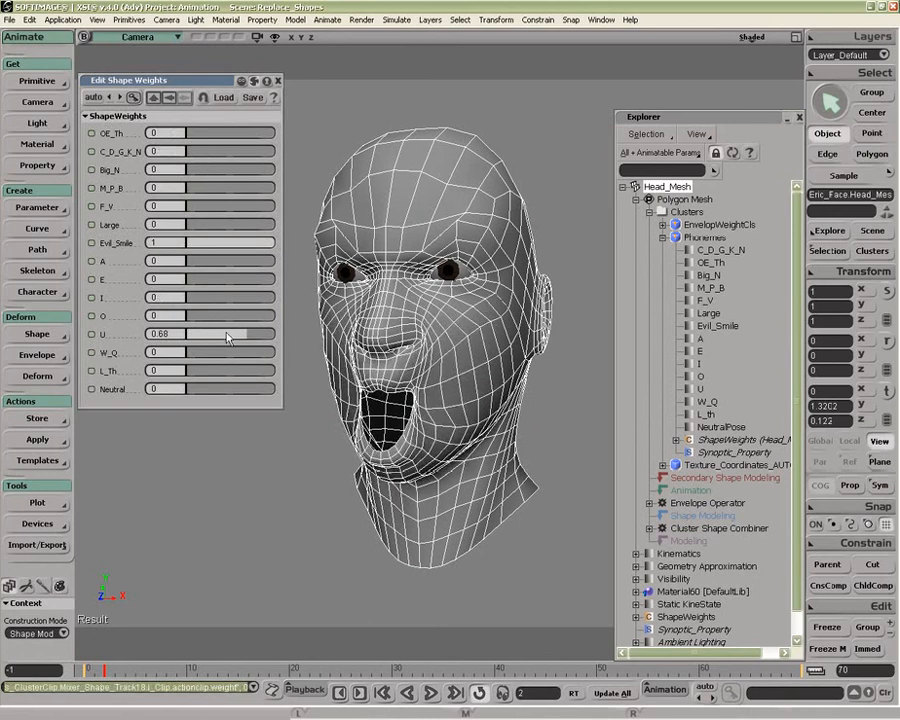
drag(221, 335, 181, 337)
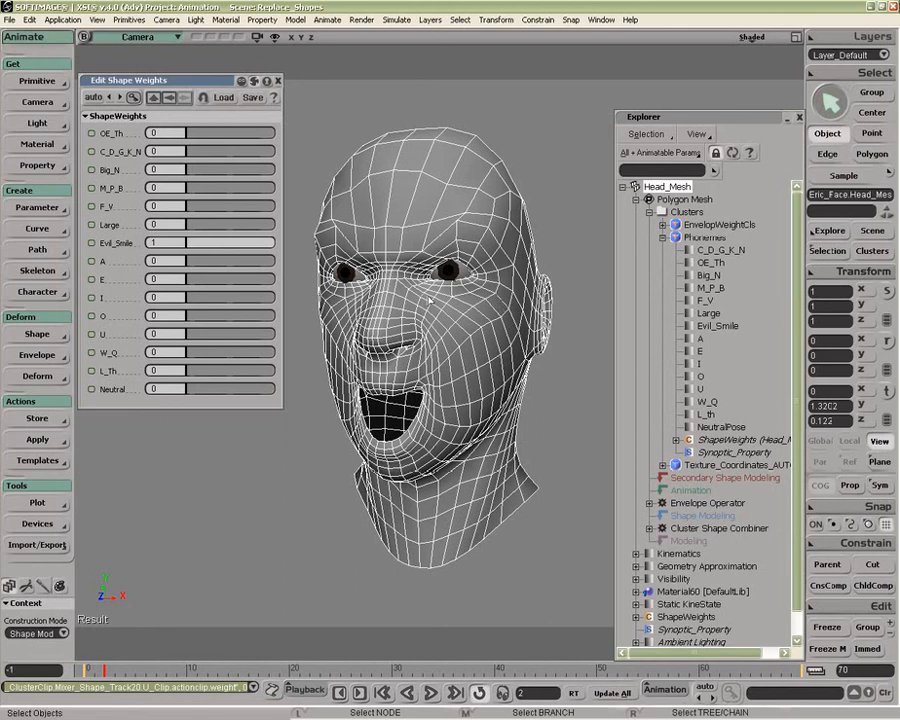
Step: Pull a point above the outer end of each eyebrow outward and up into a horn-like spike
key(m)
drag(484, 231, 525, 204)
drag(312, 232, 285, 203)
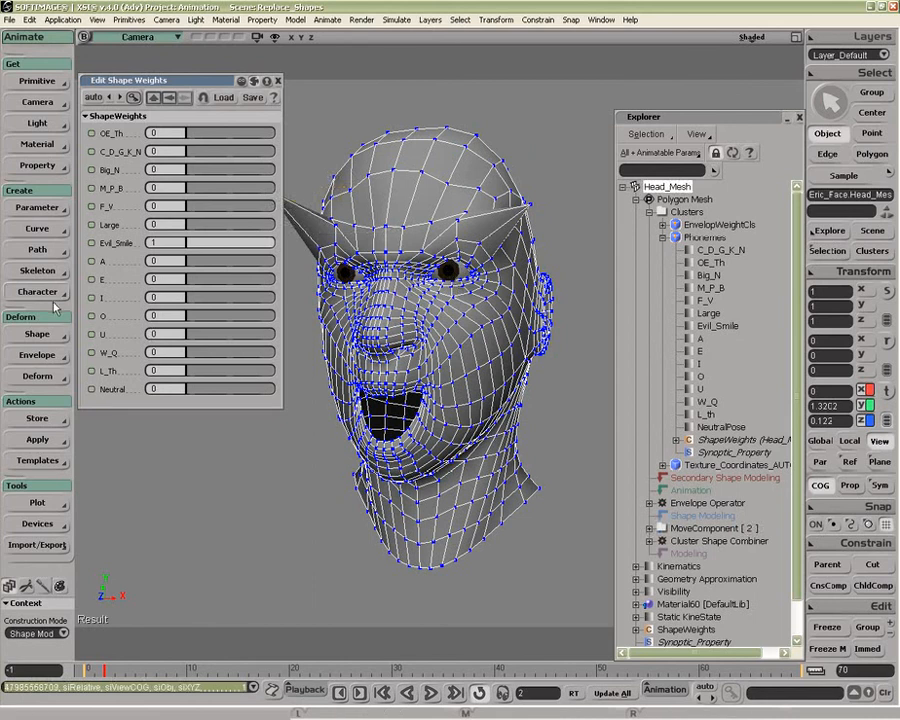
Step: Try to replace the shape key with the spiked brow shape, and select both MoveComponent operators under Head_Mesh
click(37, 335)
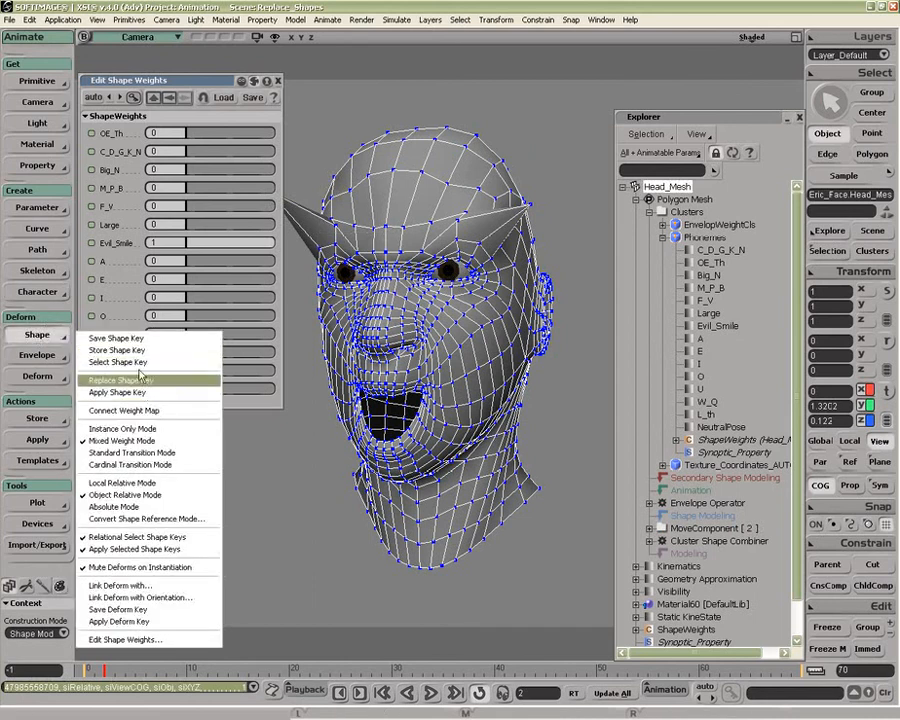
click(125, 381)
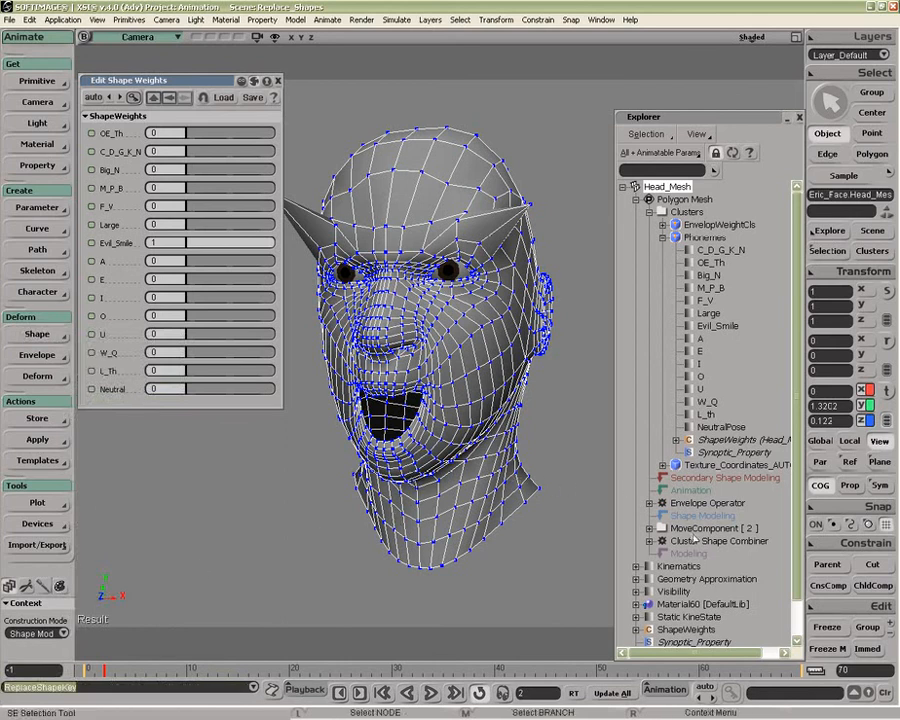
click(687, 530)
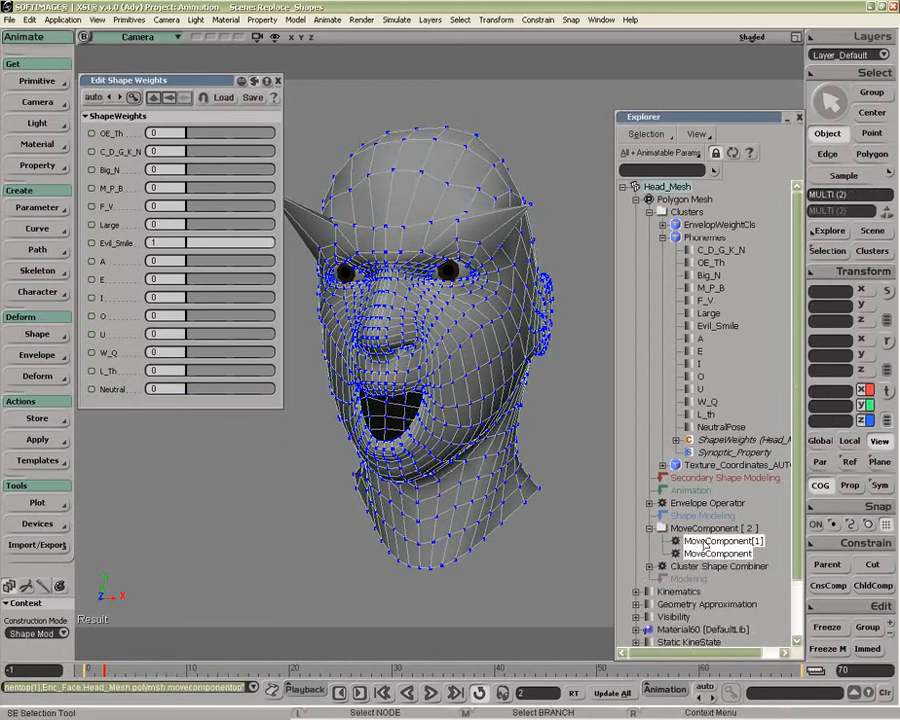